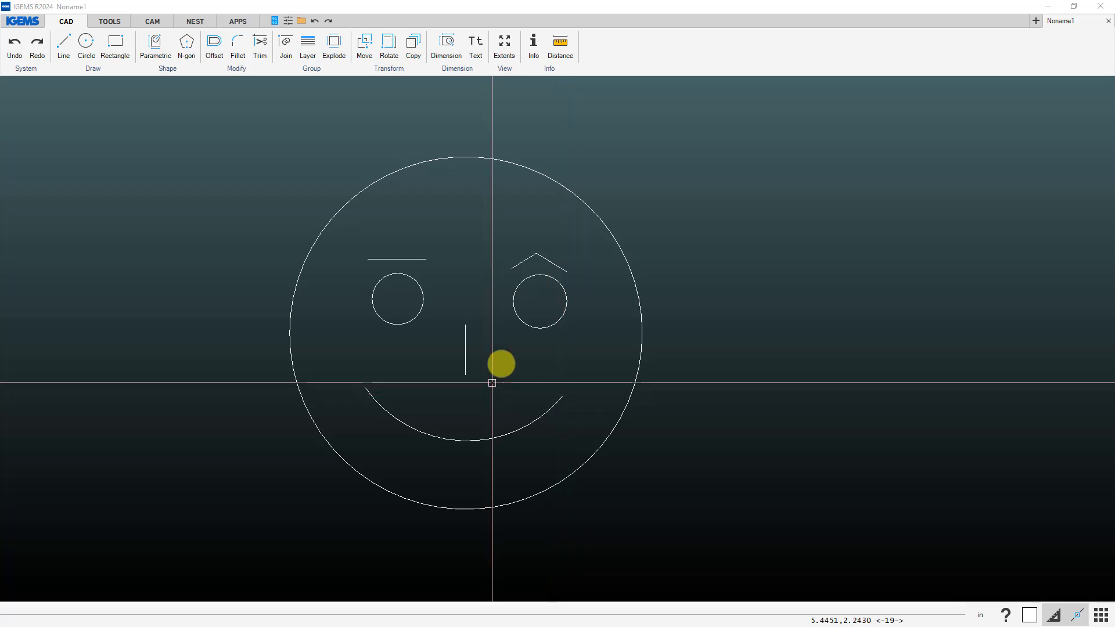
click(593, 212)
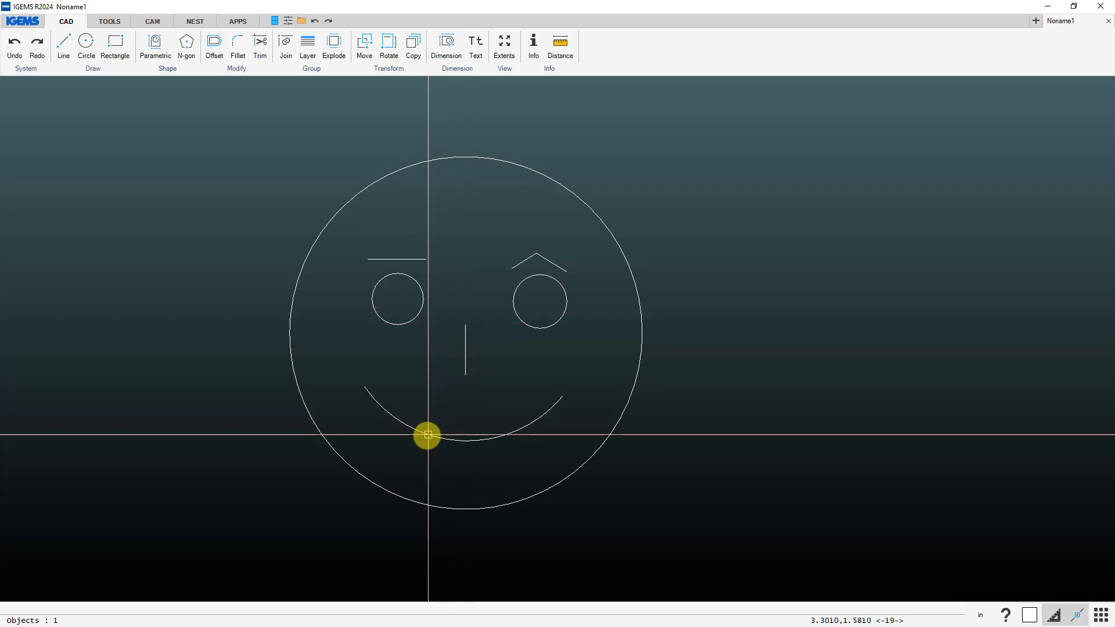
key(Escape)
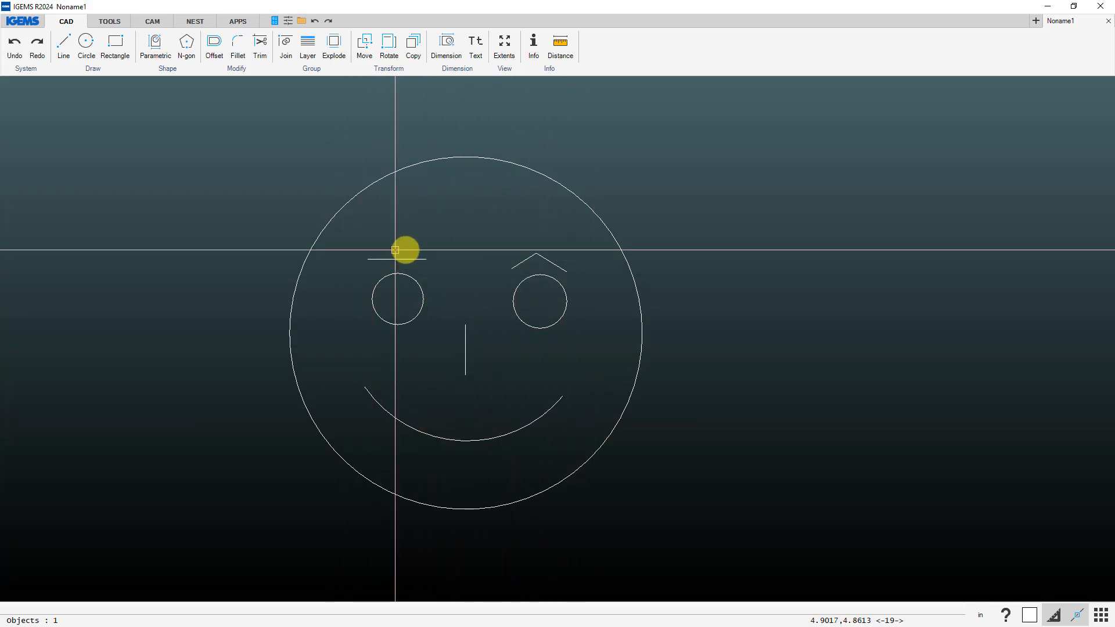
Join the two angled line segments of the eyebrow above the right eye into one object with a tolerance of 0
click(548, 261)
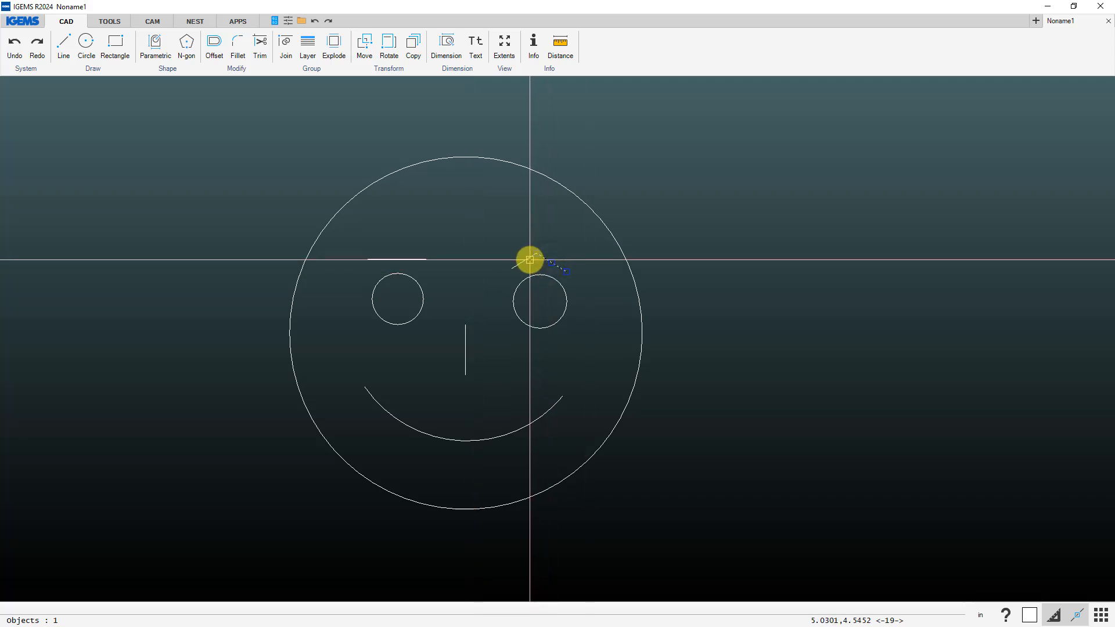
click(522, 265)
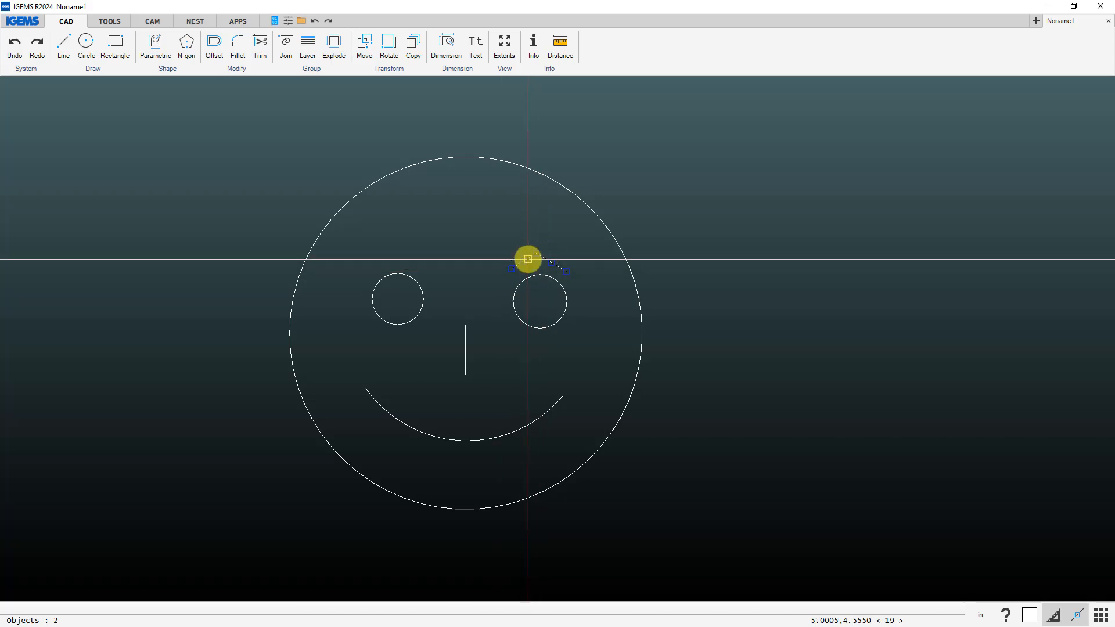
scroll(528, 259, up, 4)
scroll(529, 261, down, 2)
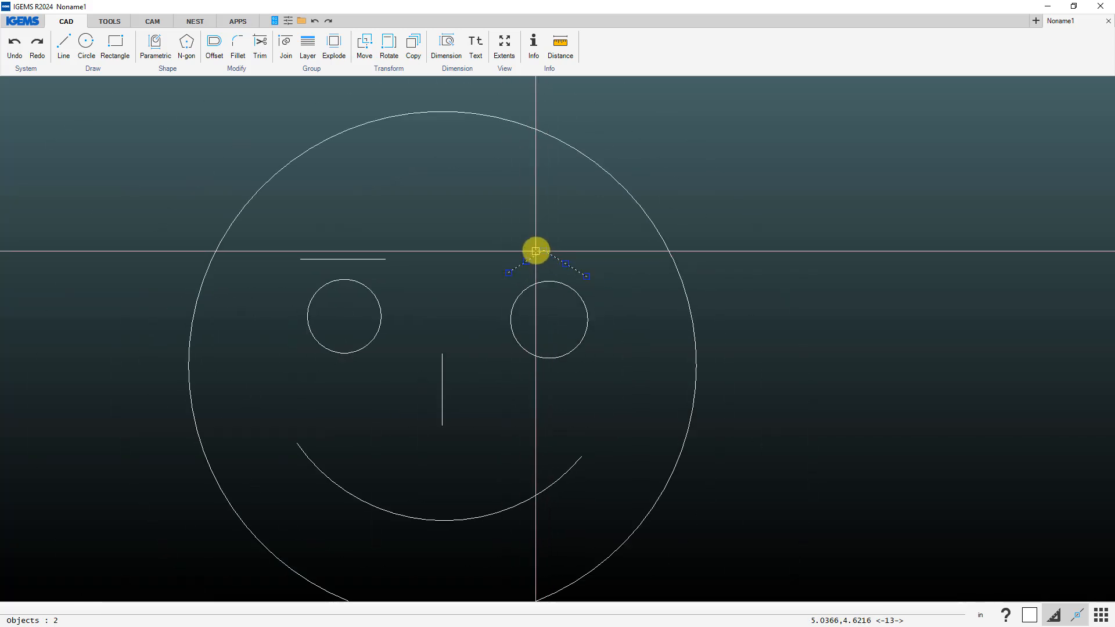
mouse_move(549, 263)
middle_down()
mouse_move(486, 249)
mouse_move(521, 249)
middle_up()
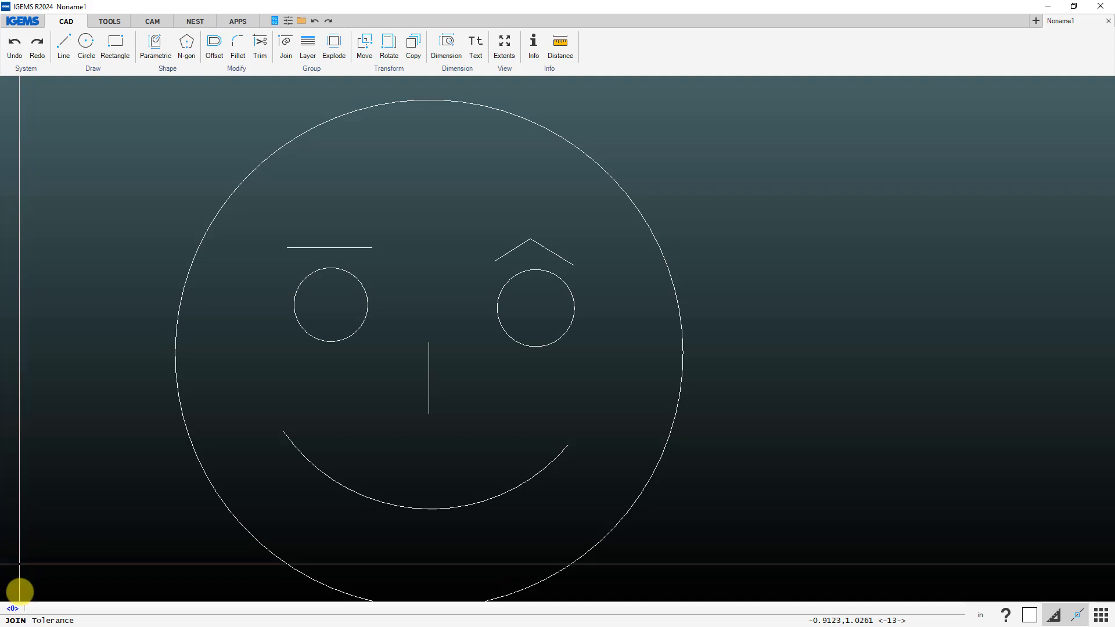
click(13, 609)
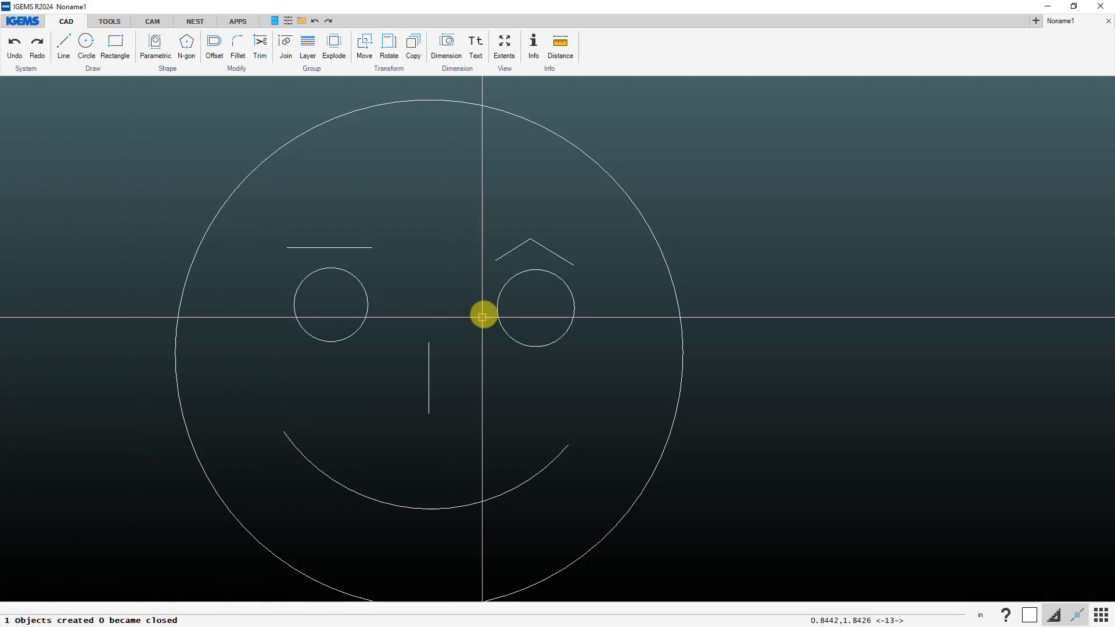
click(567, 262)
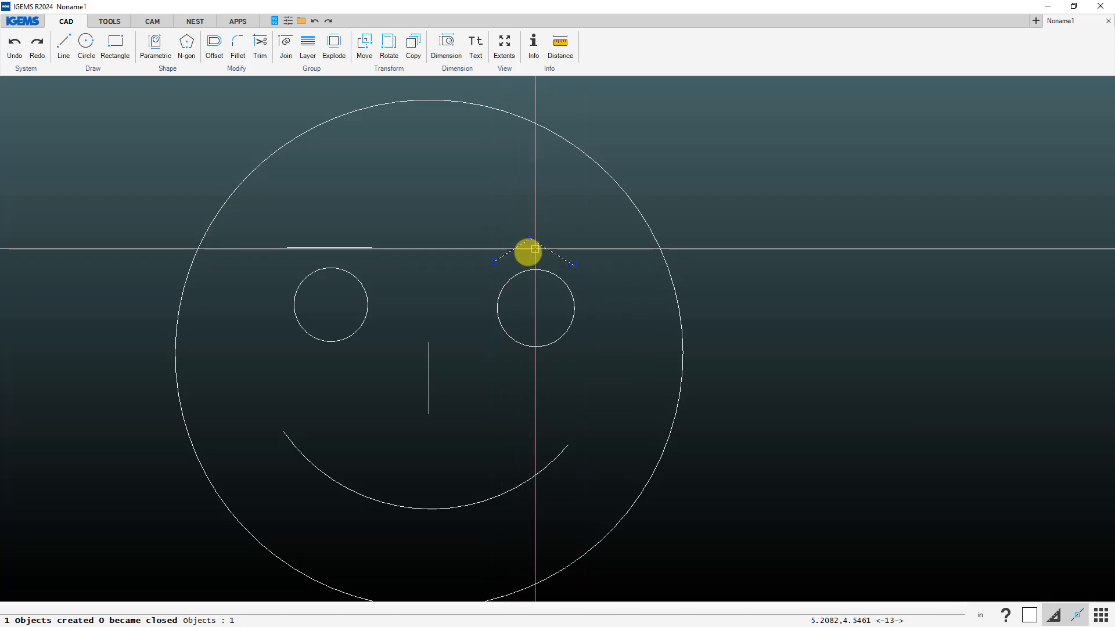
key(Escape)
scroll(458, 278, down, 1)
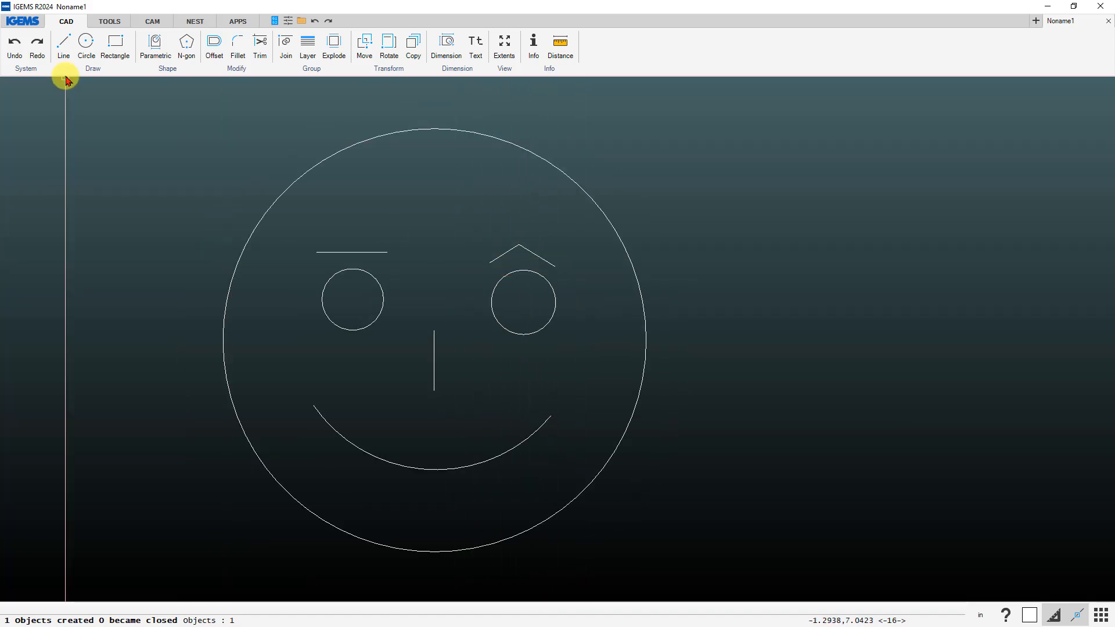
Start creating a CAM part from all of the smiley face geometry
click(150, 22)
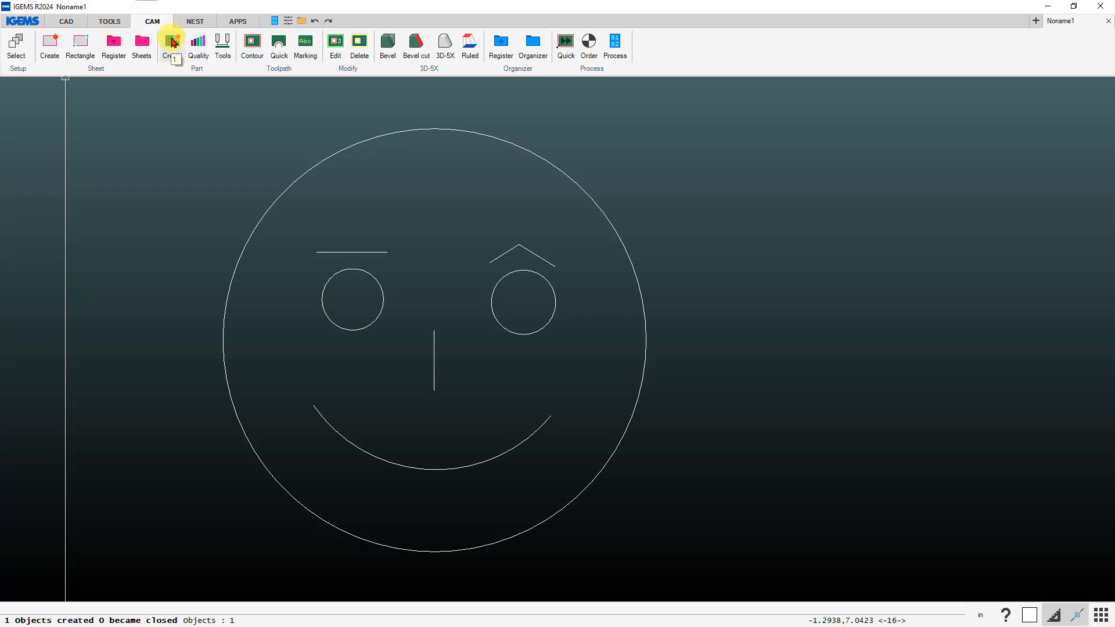
click(170, 44)
drag(172, 112, 687, 564)
right_click(687, 563)
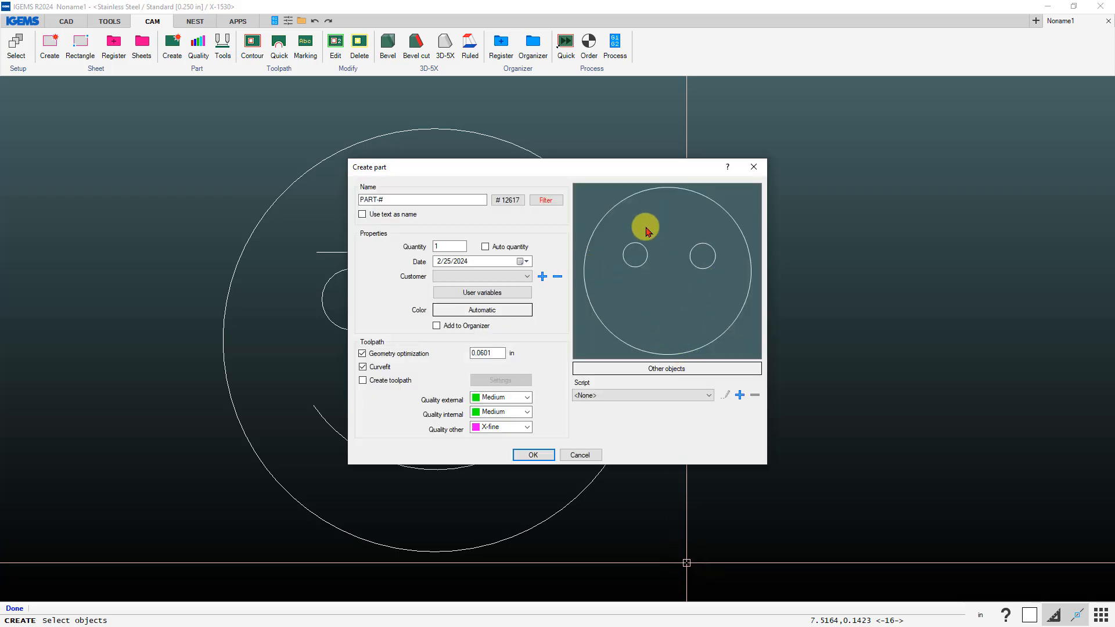
Include the open mouth, nose and both eyebrow lines in the part as other objects
click(671, 371)
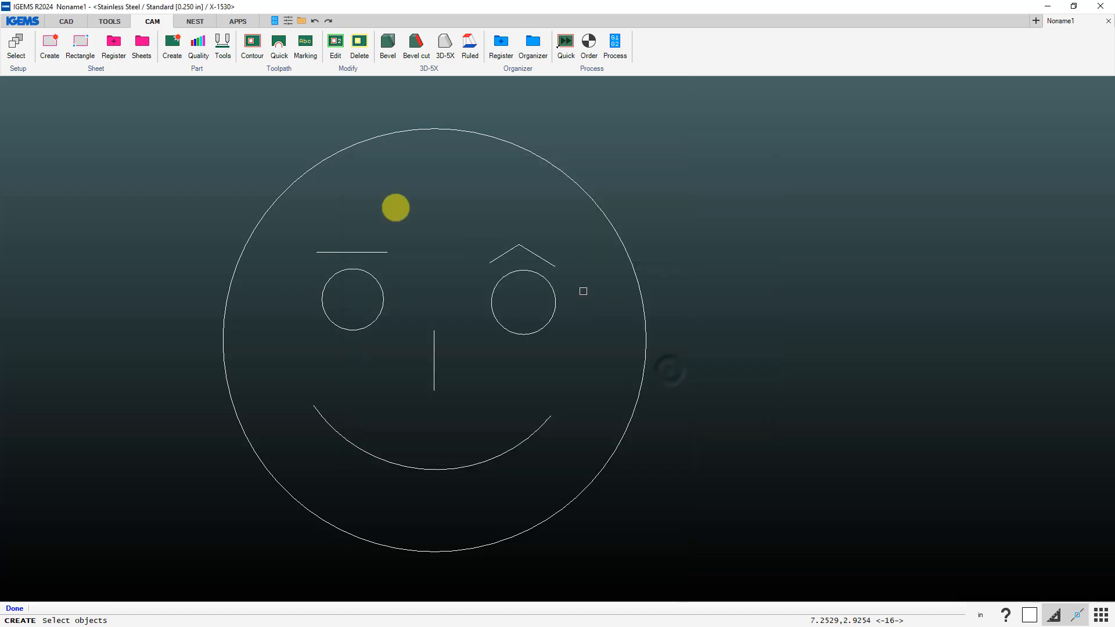
mouse_move(178, 112)
mouse_down()
mouse_move(674, 515)
mouse_move(714, 558)
mouse_move(707, 563)
mouse_up()
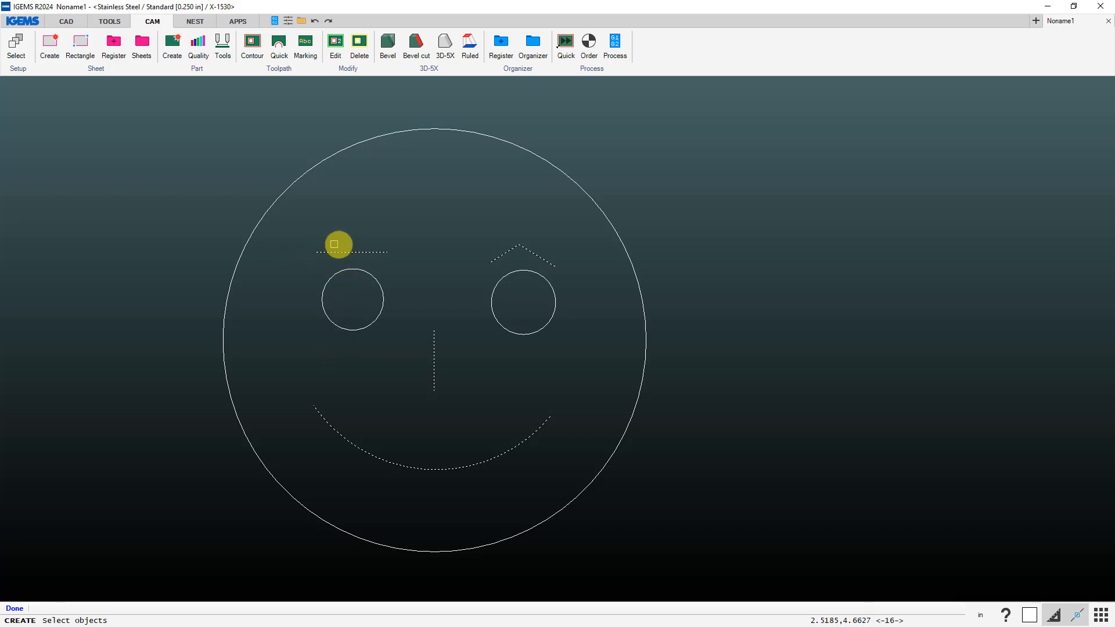
click(336, 251)
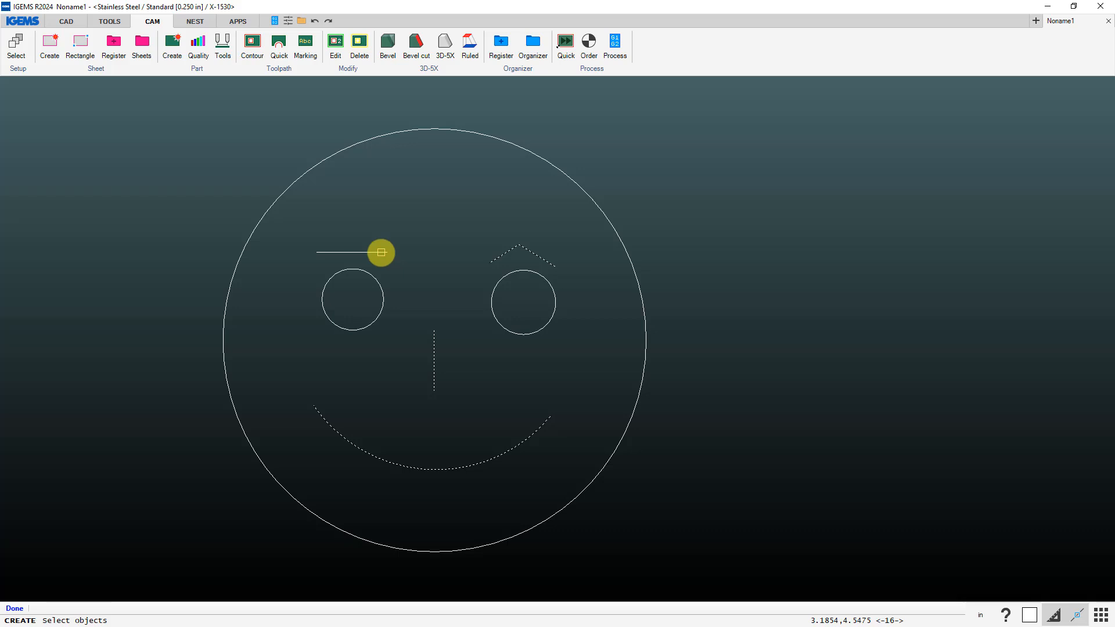
click(381, 252)
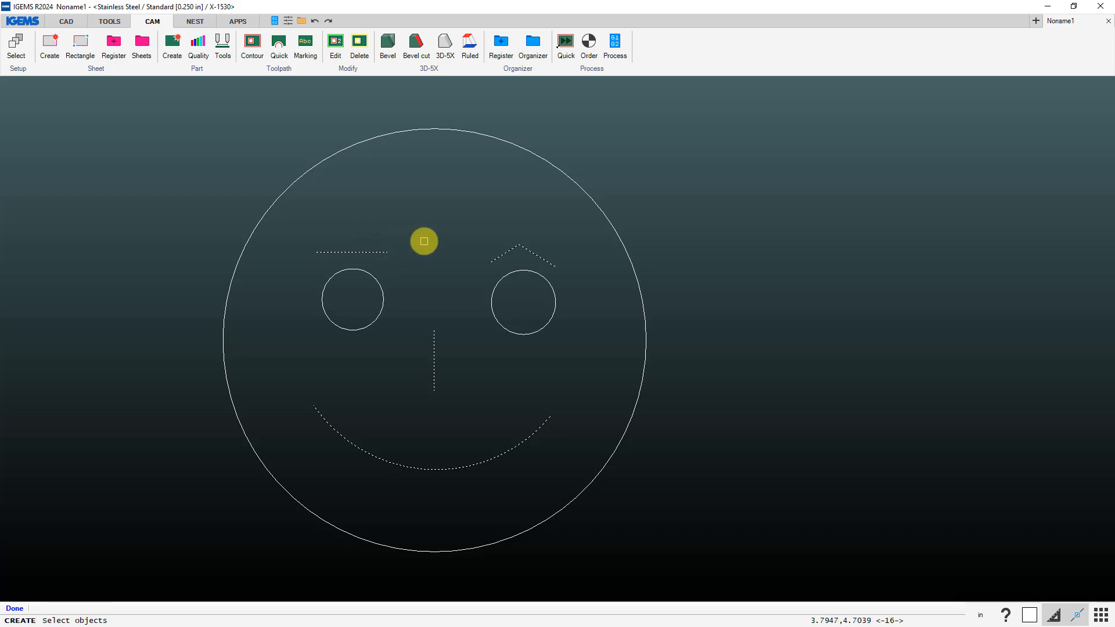
right_click(424, 241)
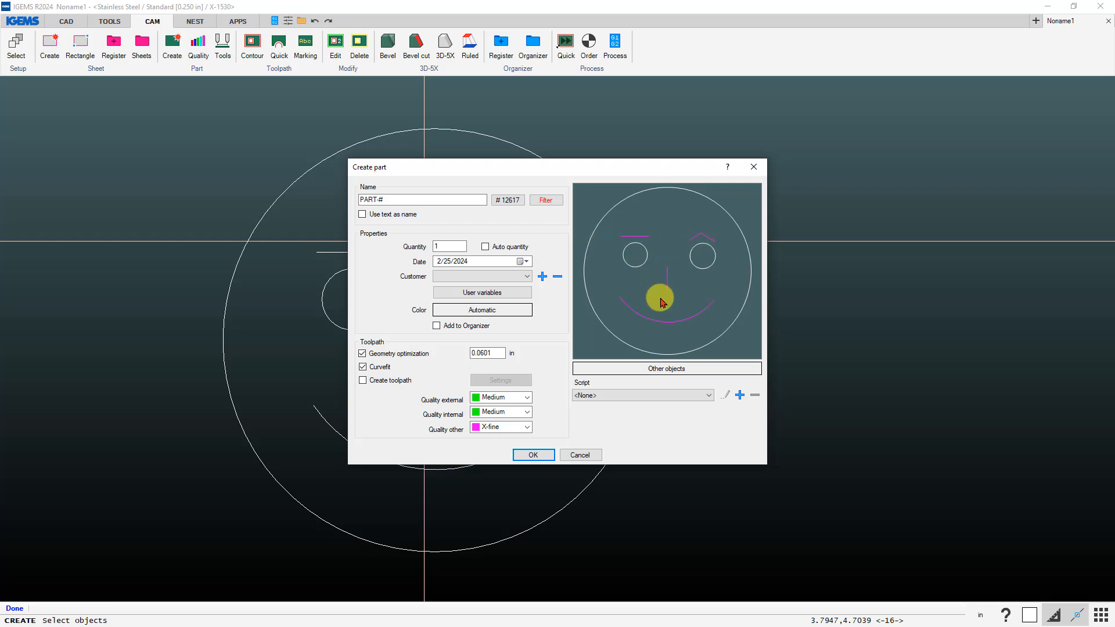
Set the part's quality for other objects to X-fine and create the part
click(498, 428)
click(484, 446)
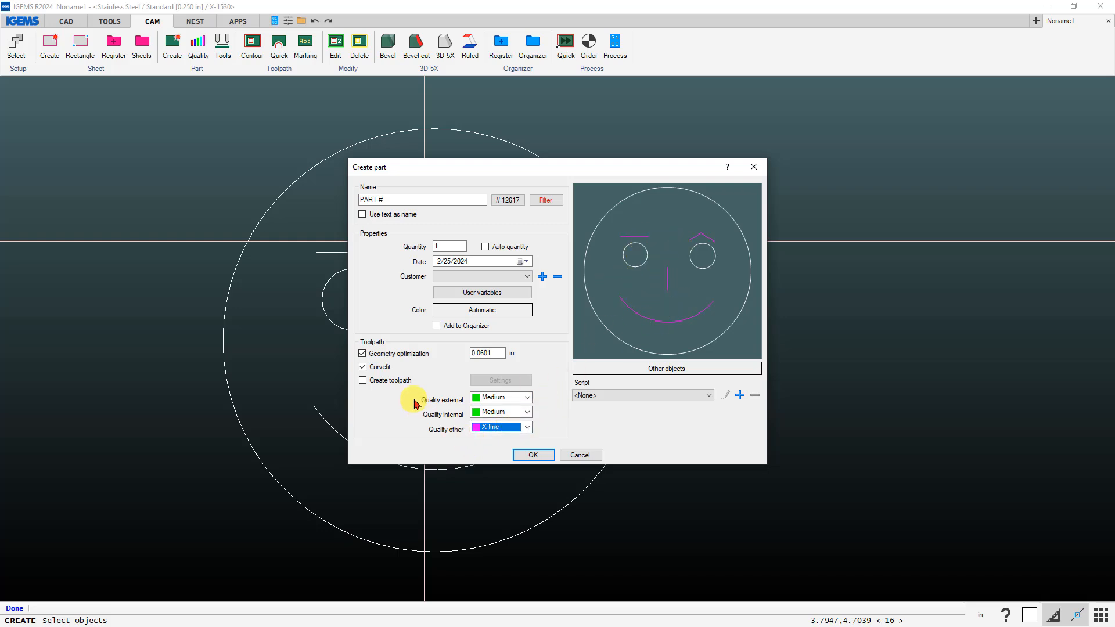
click(532, 455)
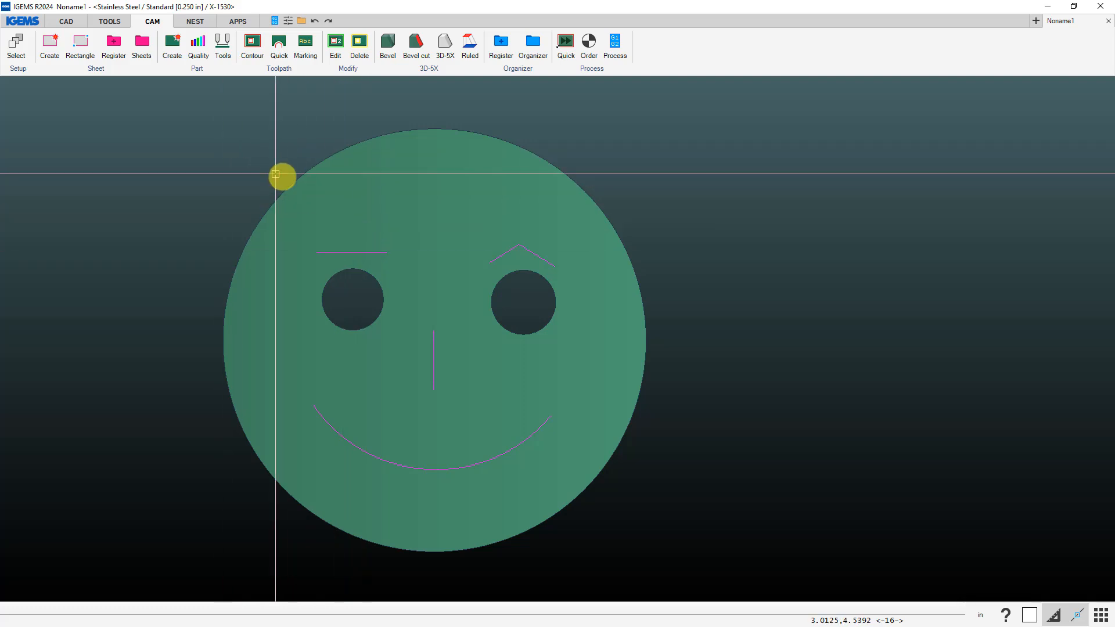
Set up a Quick toolpath of type Contour with a blind lead and lead-in and lead-out lengths of 0.1575 in
click(279, 48)
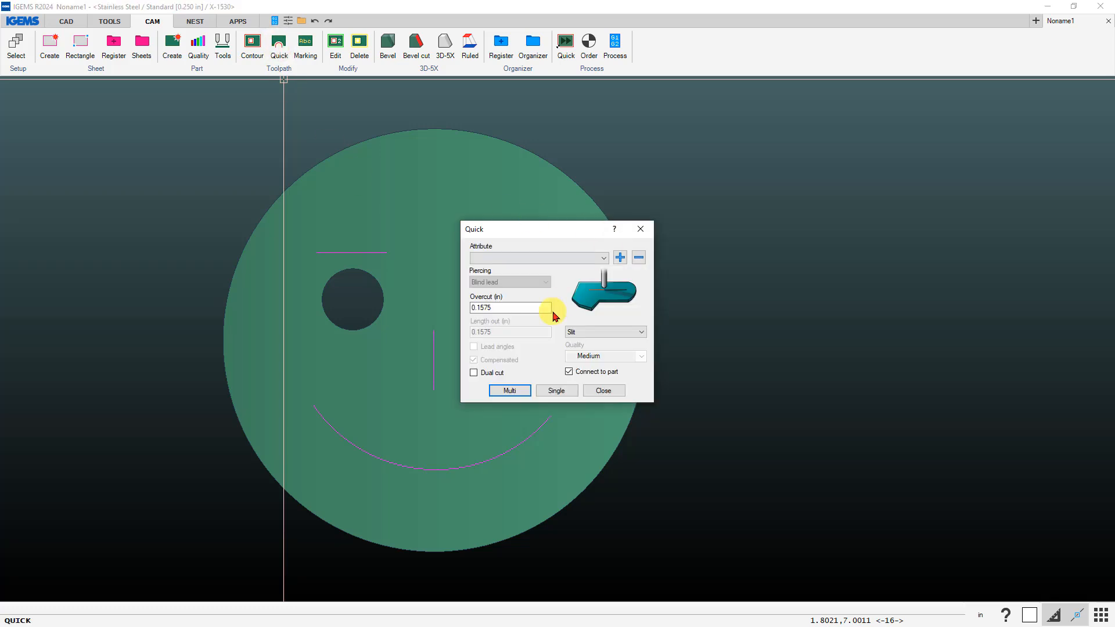
click(640, 332)
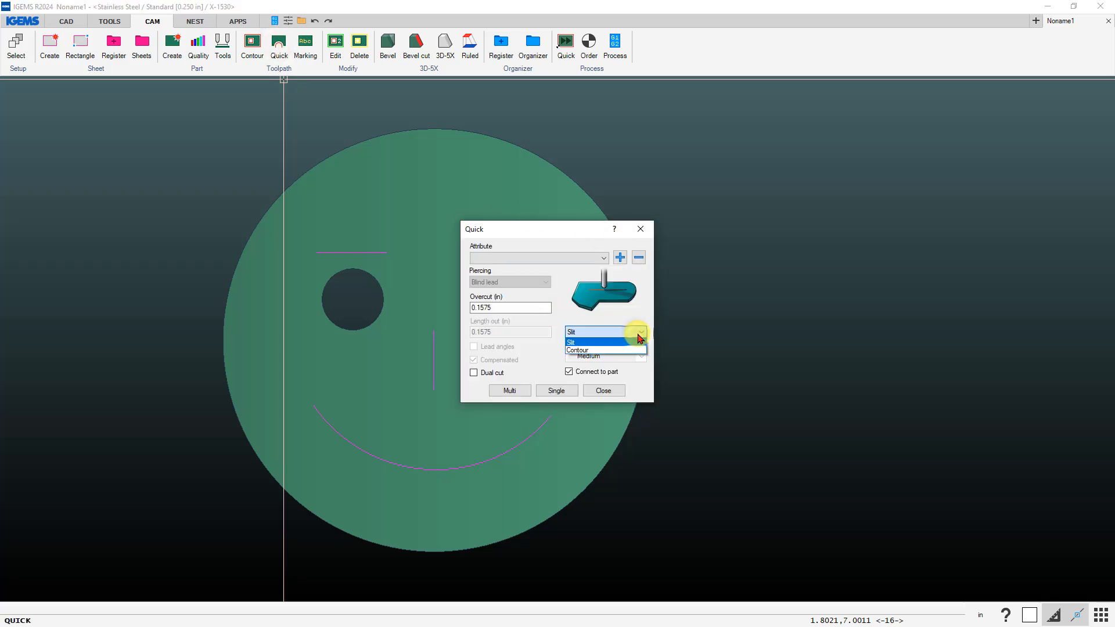
click(578, 351)
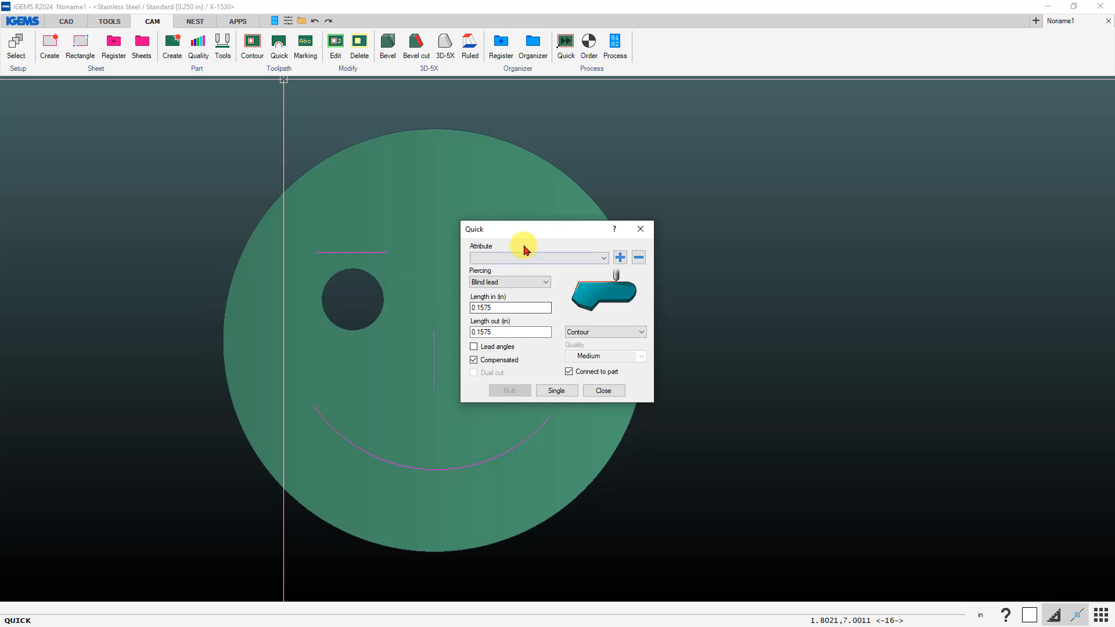
click(493, 284)
click(496, 285)
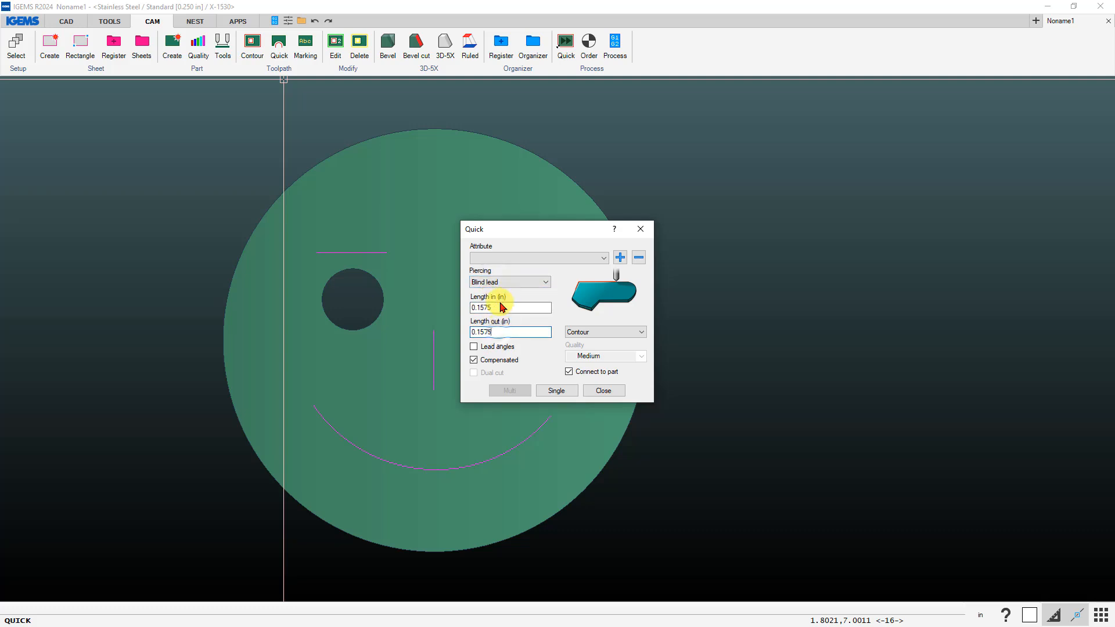
click(499, 329)
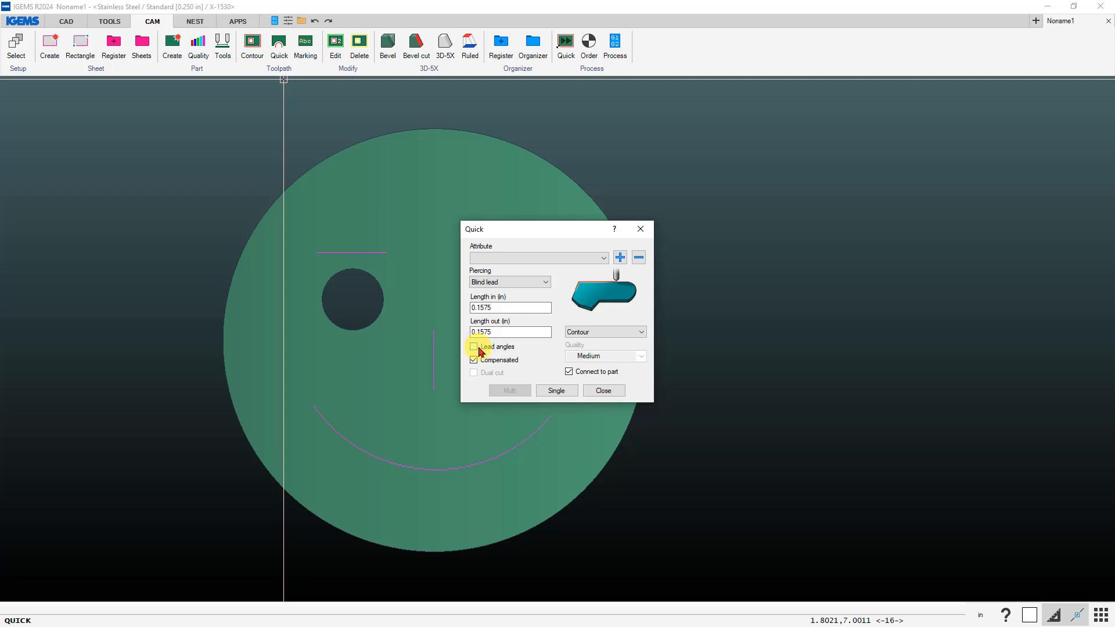
Add a single contour toolpath along the upper half of the outer circle, from its left quadrant to its right quadrant
click(556, 390)
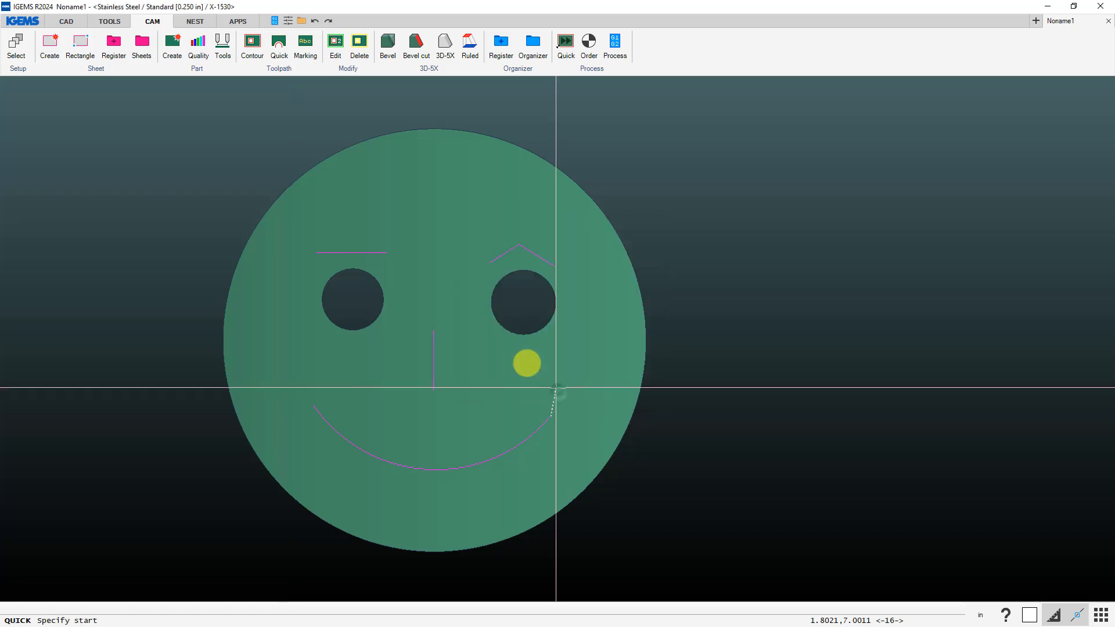
click(223, 341)
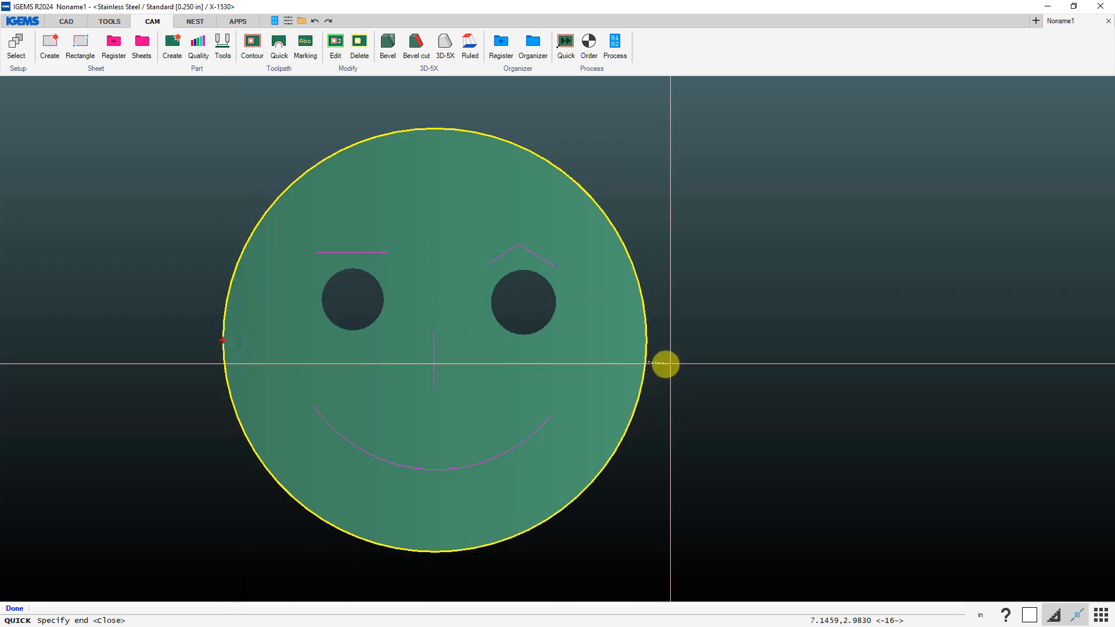
click(646, 342)
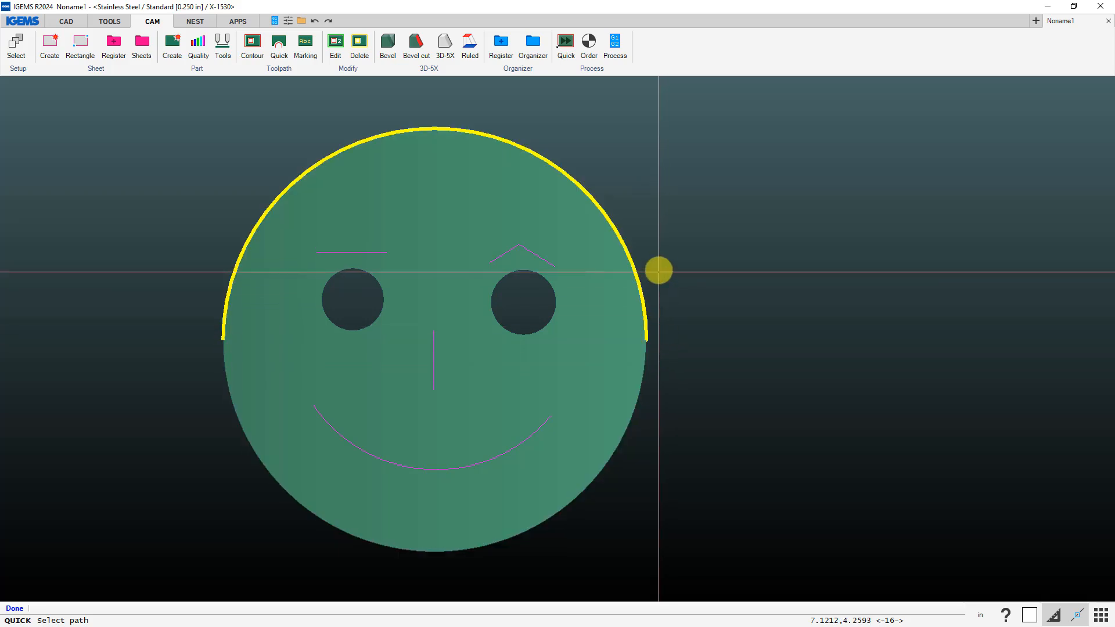
click(653, 241)
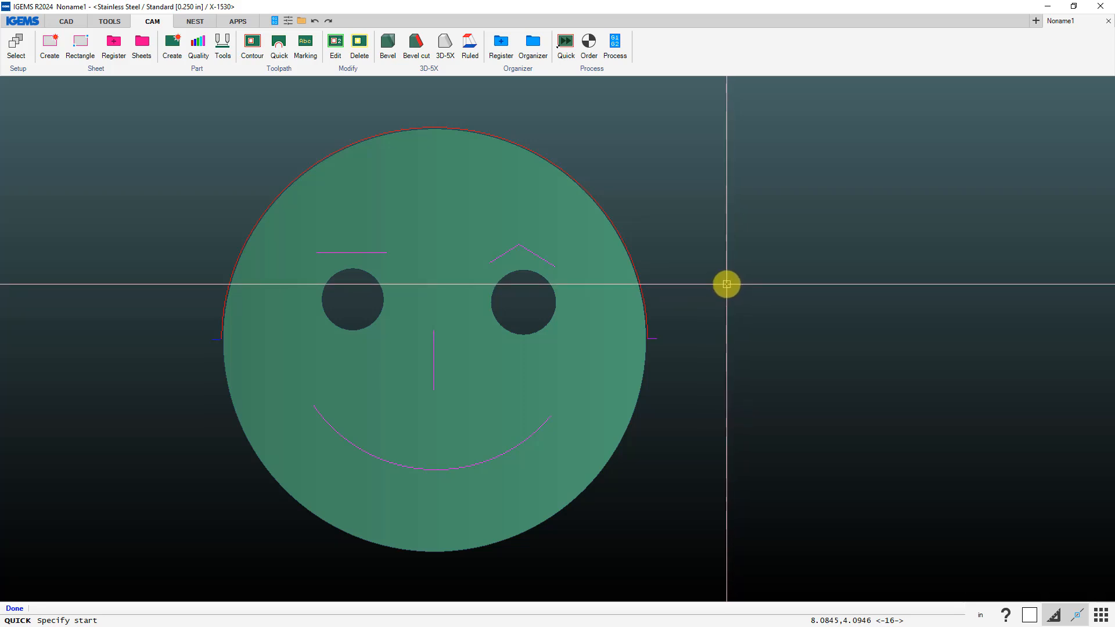
right_click(726, 284)
Switch the Quick toolpath type to Slit and set the overcut to 0
click(582, 332)
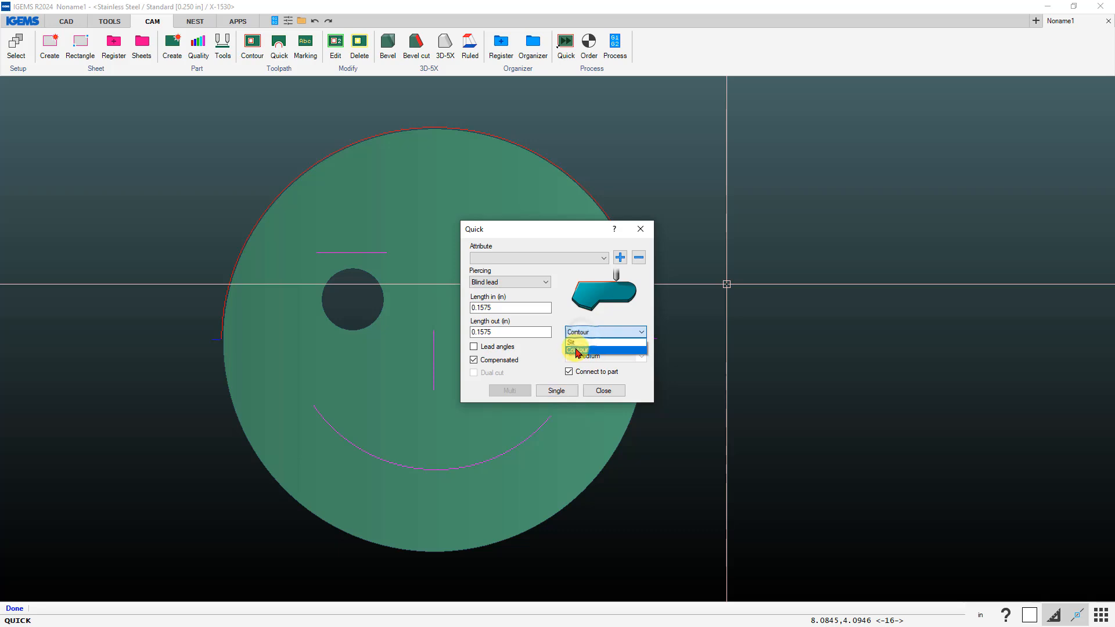
click(572, 342)
drag(496, 307, 457, 307)
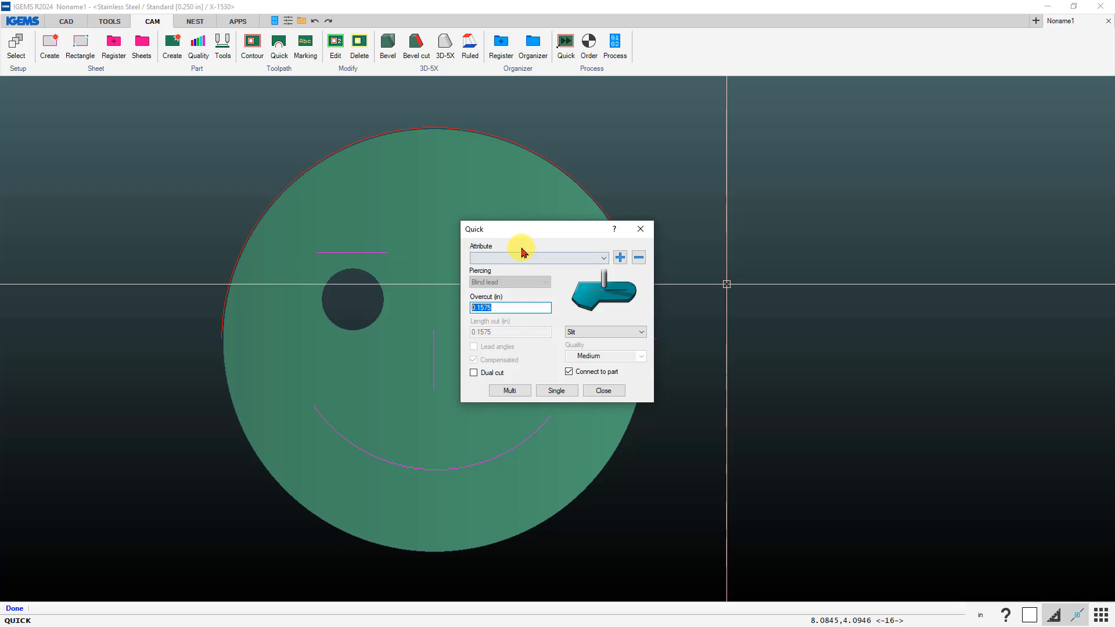
drag(528, 231, 677, 233)
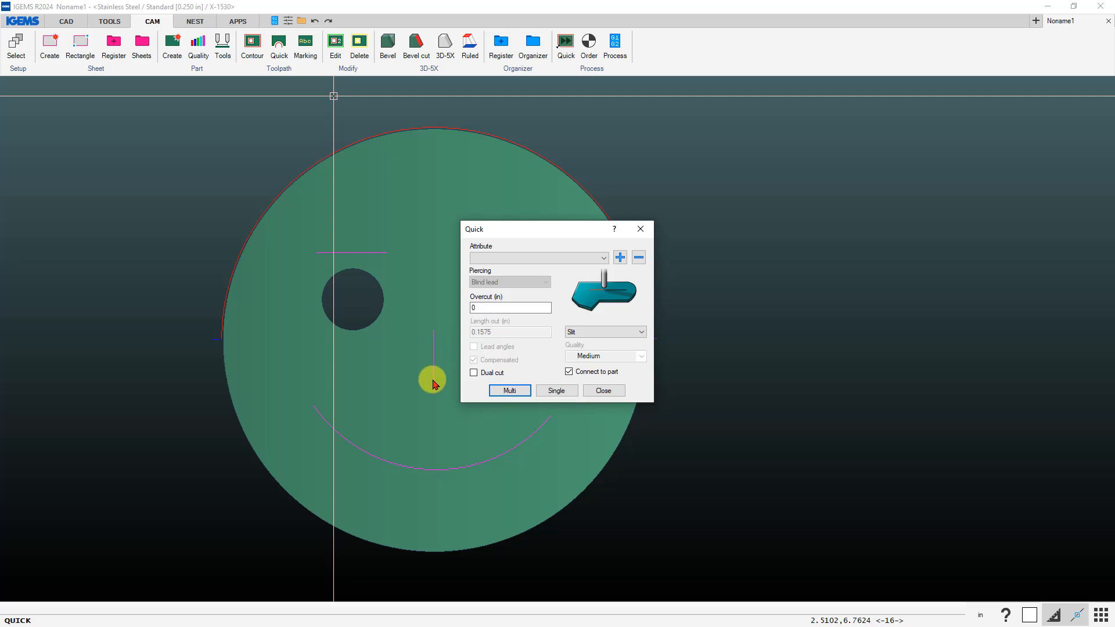
Add single slit toolpaths to the mouth, nose, right eyebrow and left eyebrow in that order, starting the nose at its lower end
click(557, 391)
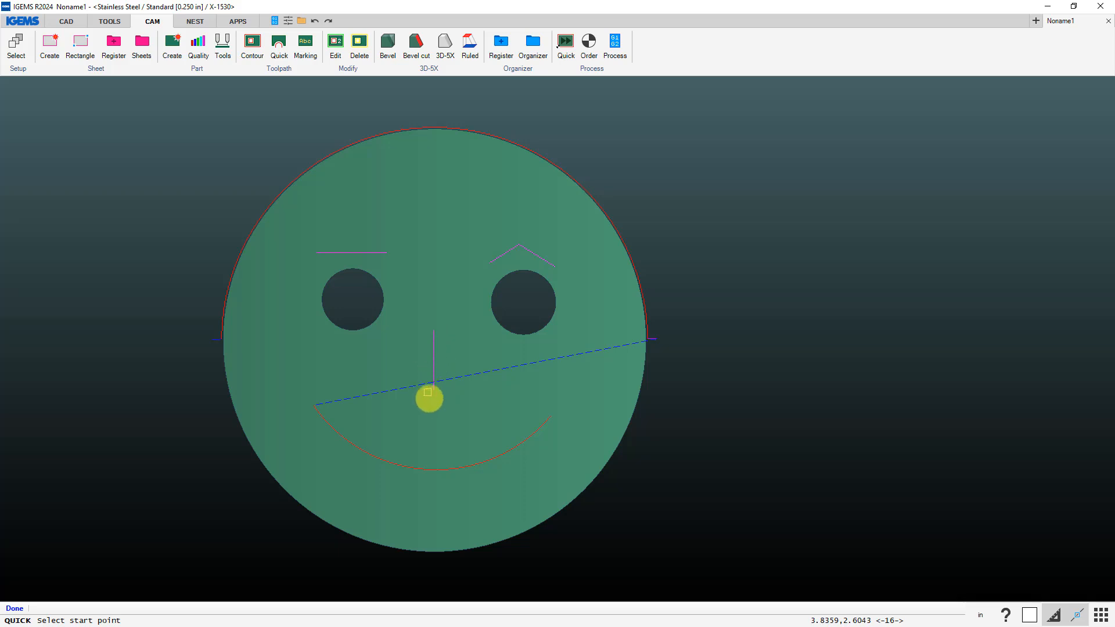
click(436, 387)
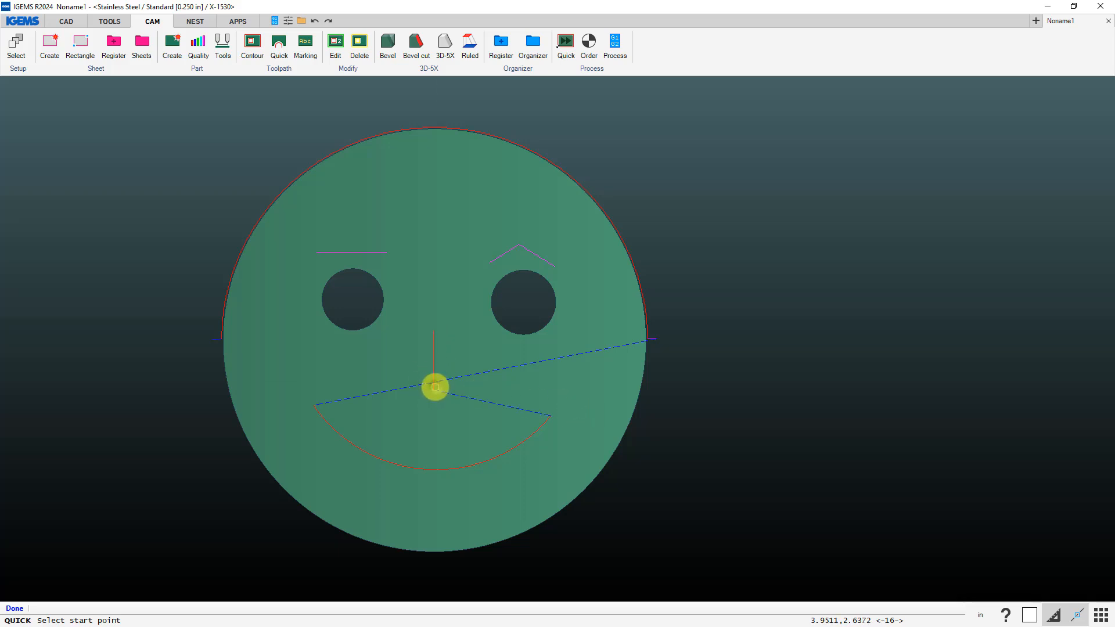
click(549, 264)
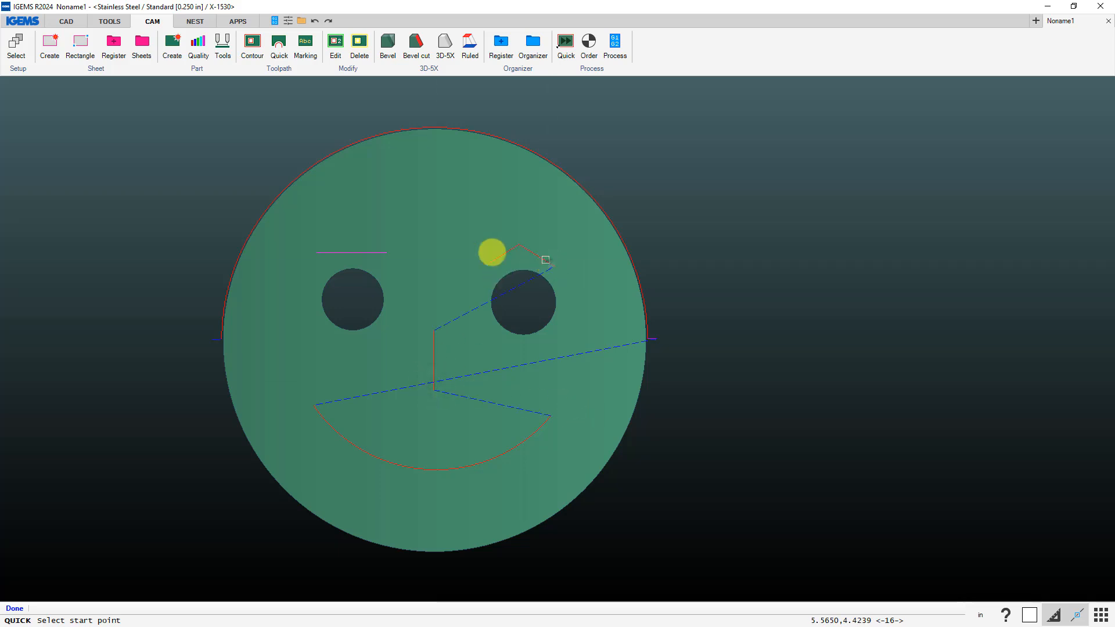
click(379, 251)
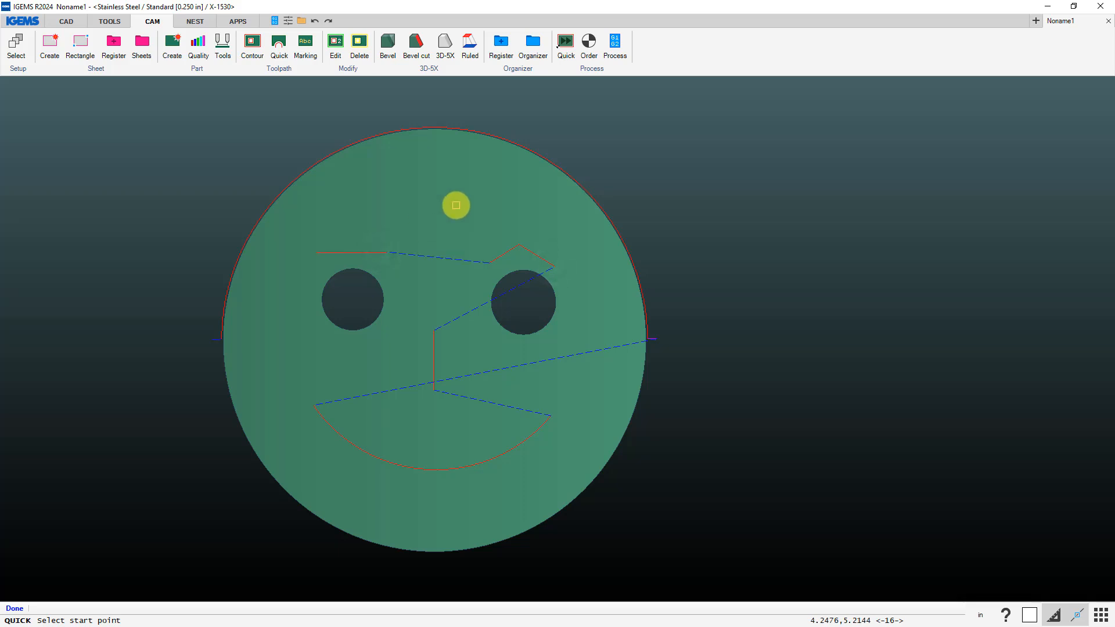
right_click(456, 205)
click(603, 391)
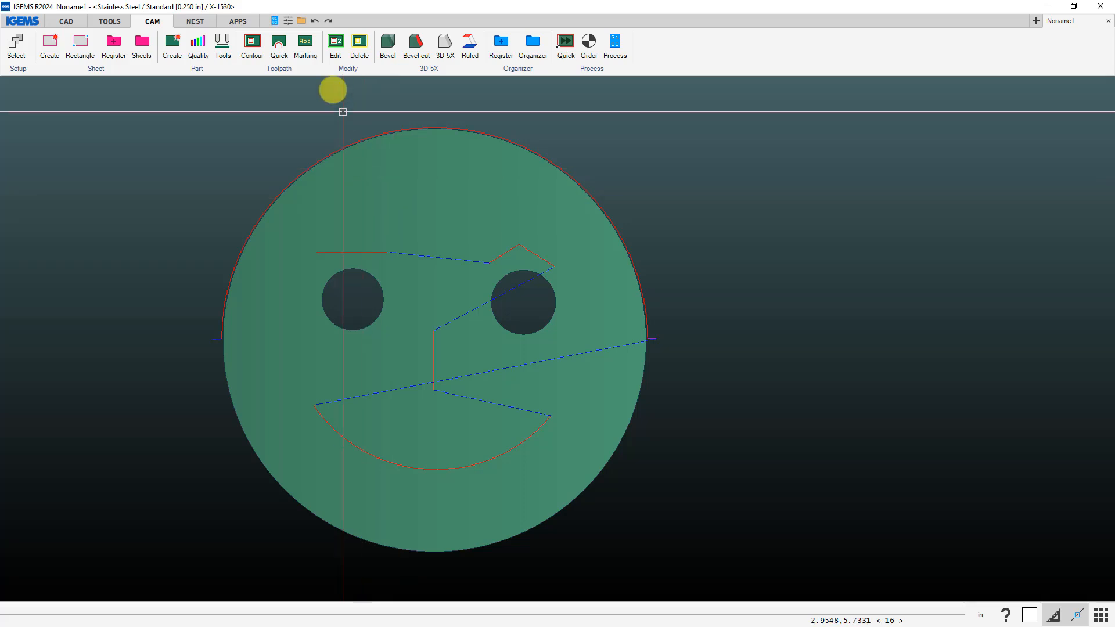
Move the outer circle's half contour toolpath to the end of the part's cutting sequence
click(337, 45)
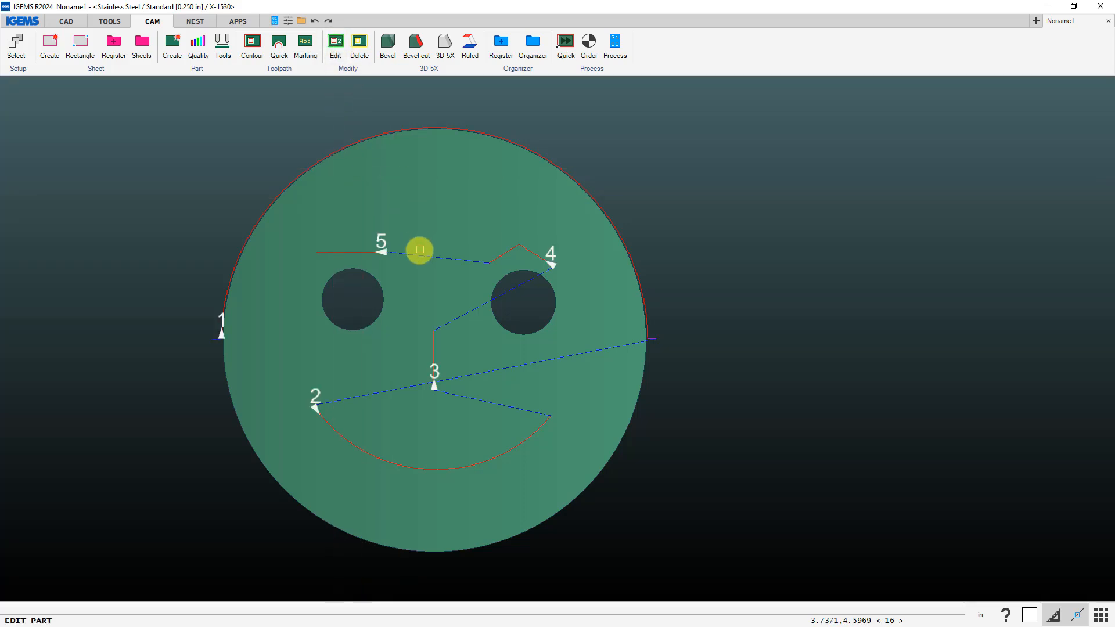
click(418, 253)
drag(511, 154, 834, 192)
click(769, 245)
click(755, 196)
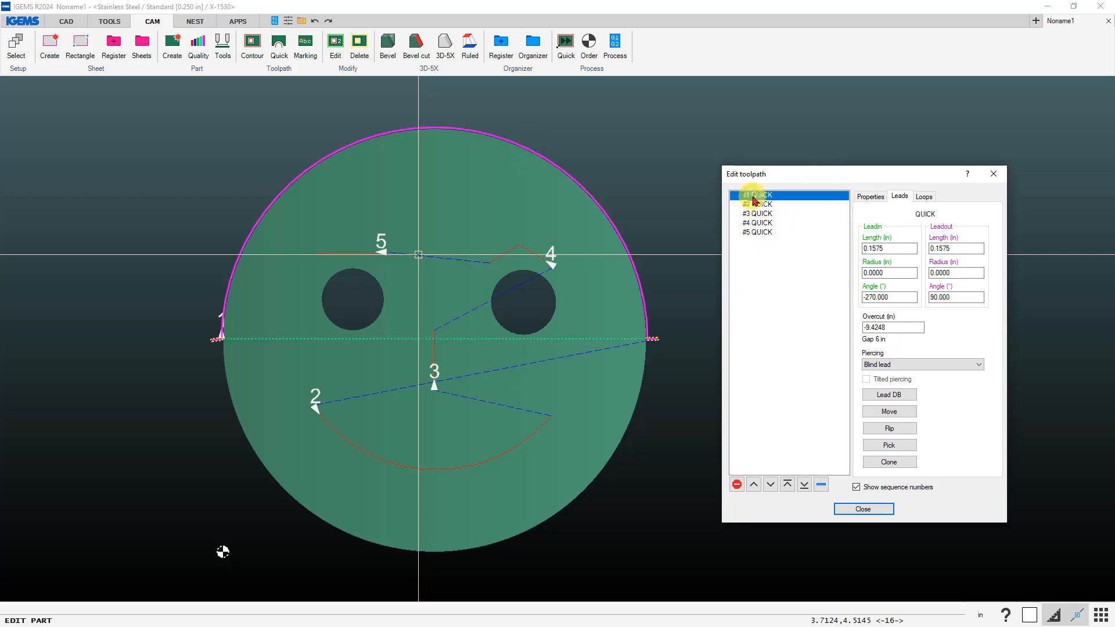
click(805, 488)
click(852, 509)
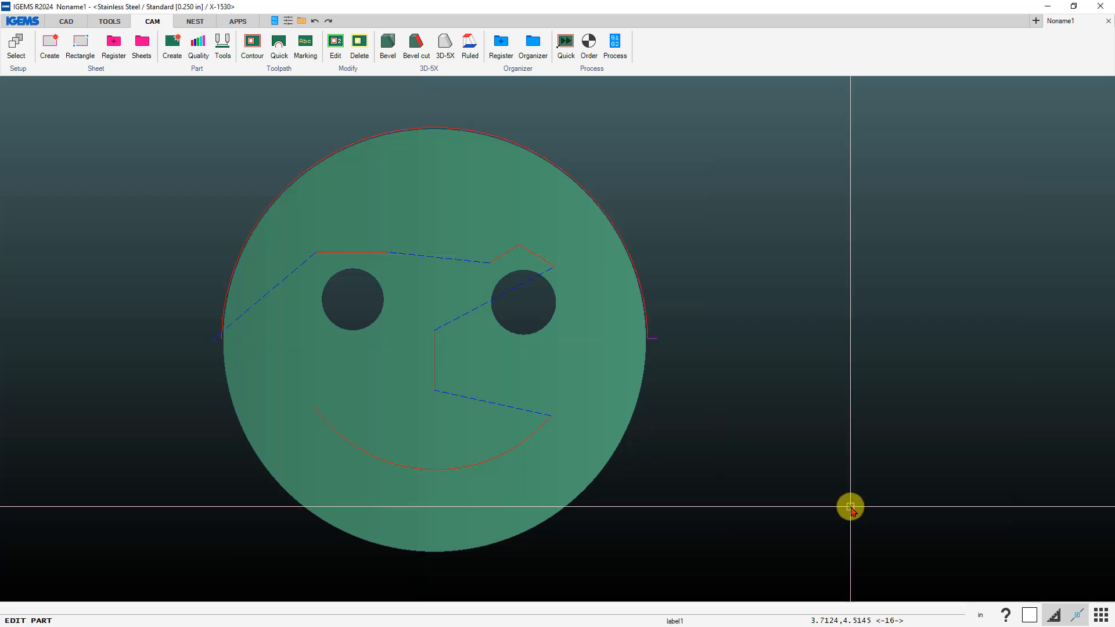
Delete the contour toolpath along the upper half of the outer circle
click(359, 43)
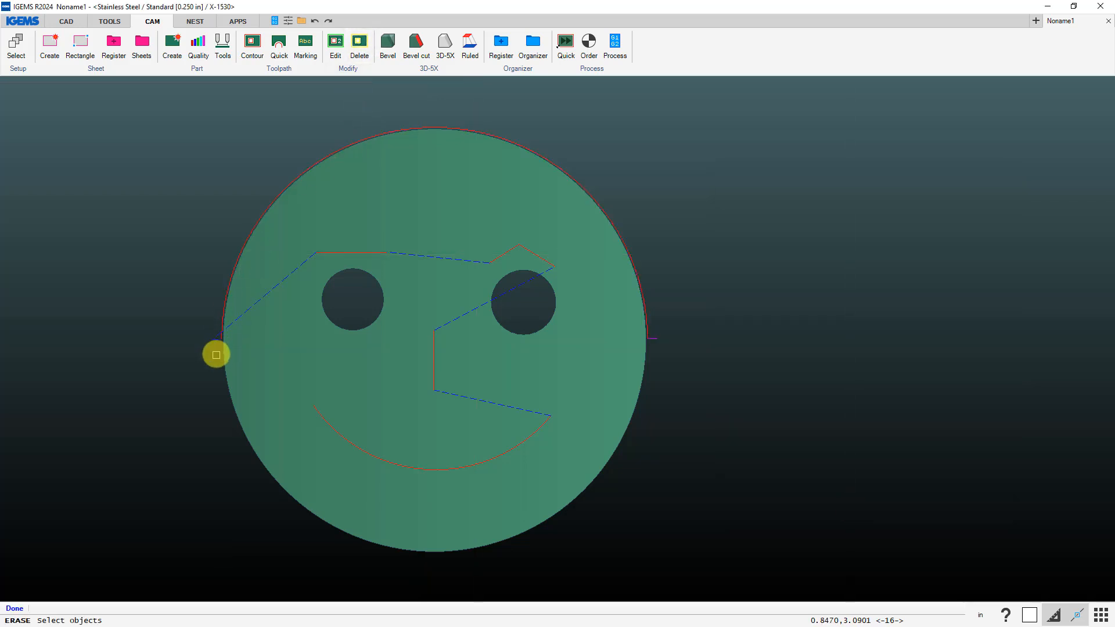
click(217, 341)
right_click(217, 341)
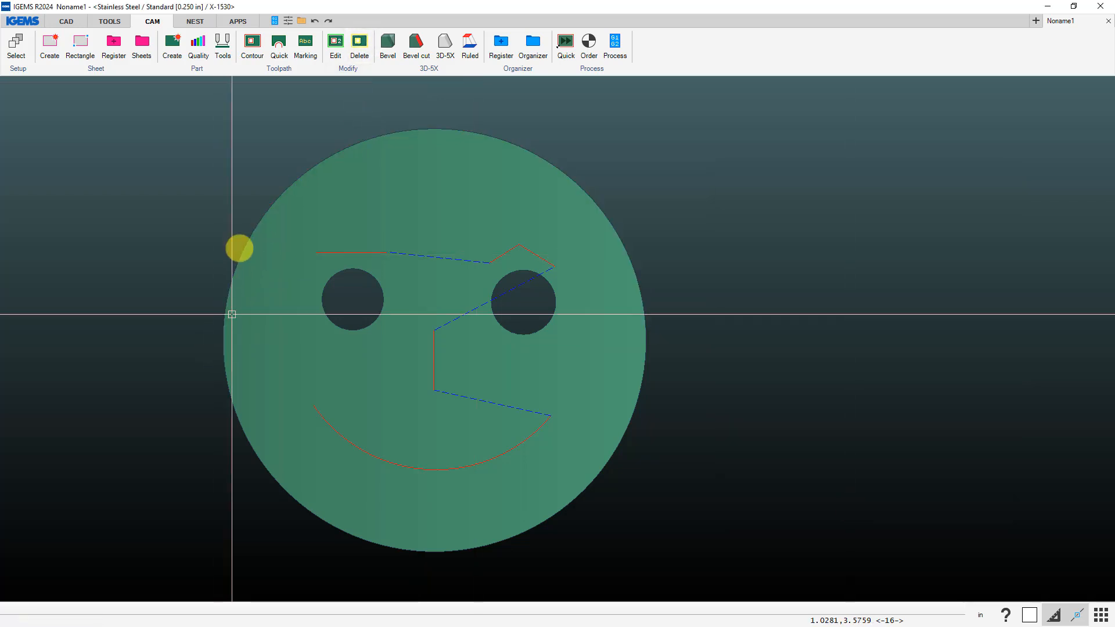
Add contour toolpaths to the whole part with the Multi option, covering the outer circle and both eyes, using DYNAMIC external and internal leads
click(253, 42)
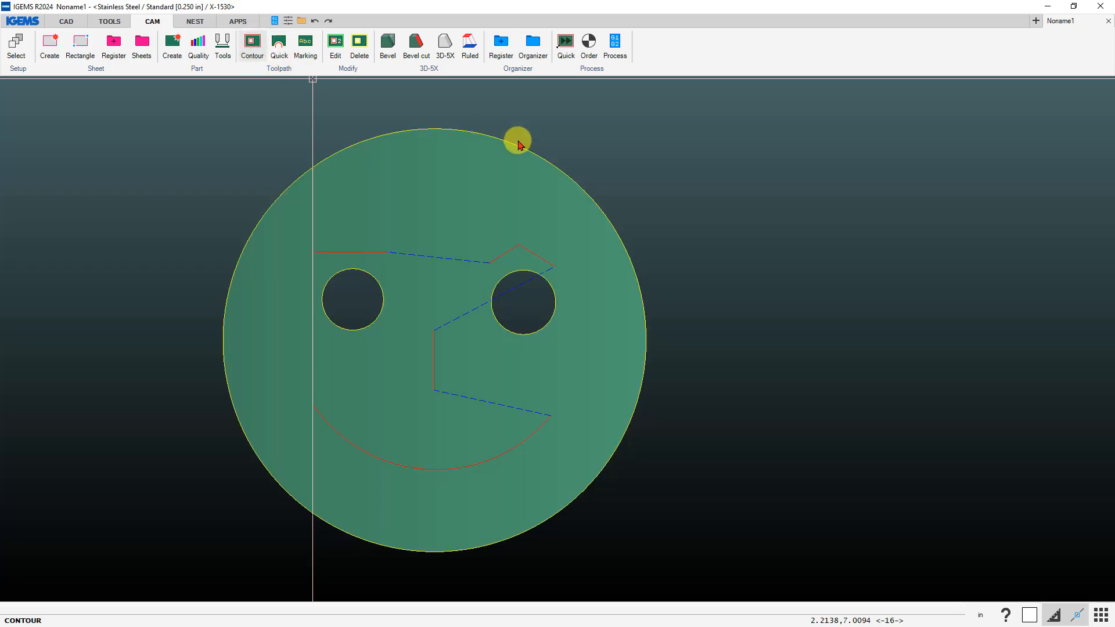
click(195, 183)
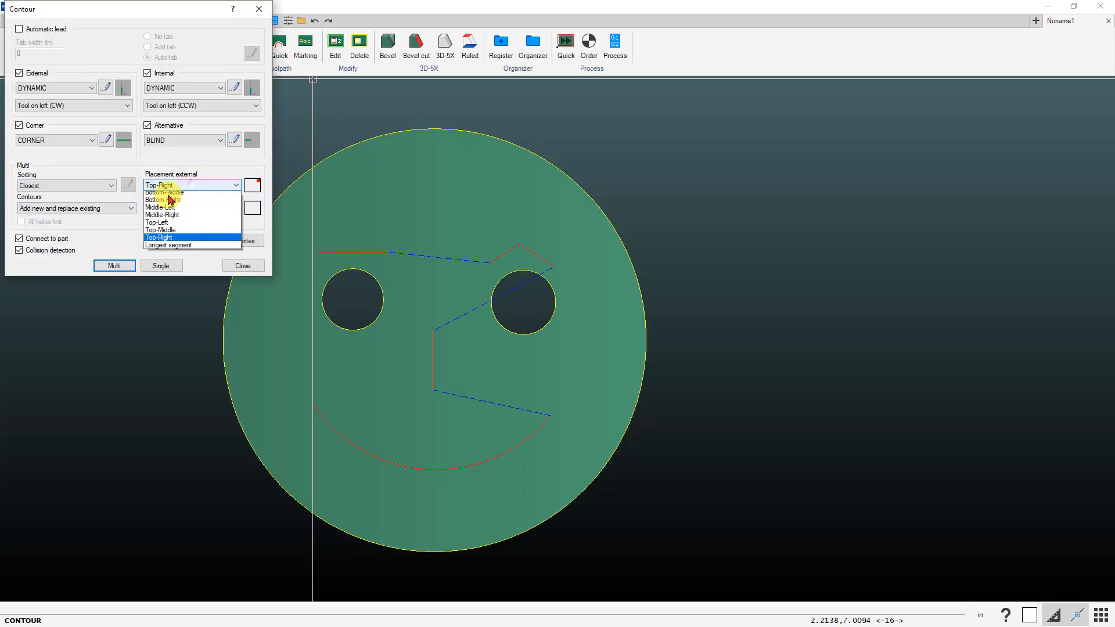
click(165, 194)
click(115, 266)
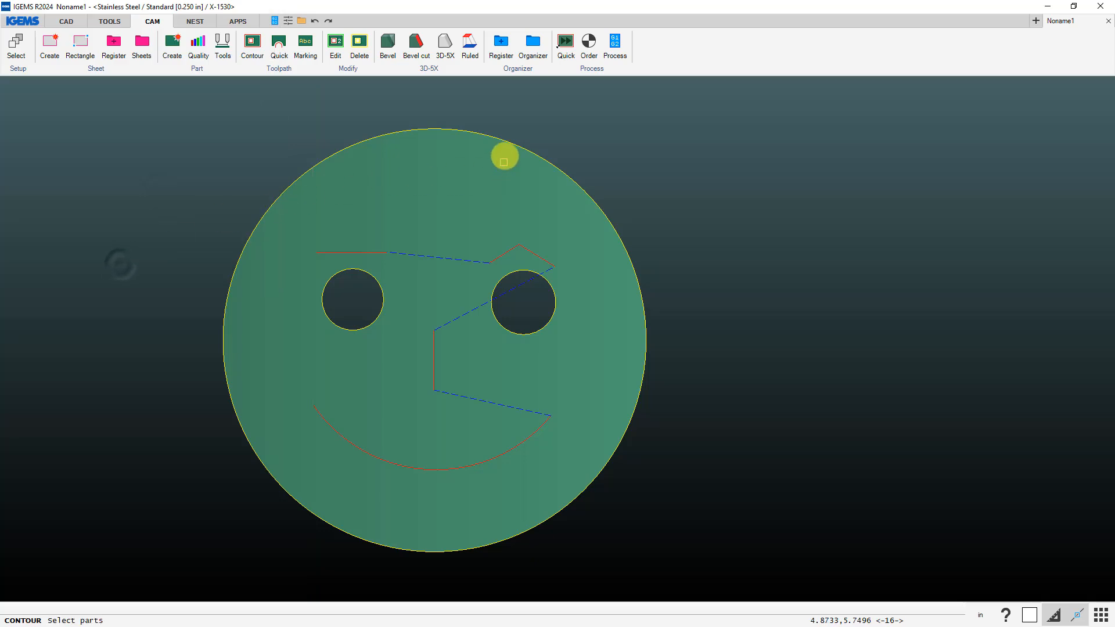
click(463, 183)
right_click(543, 146)
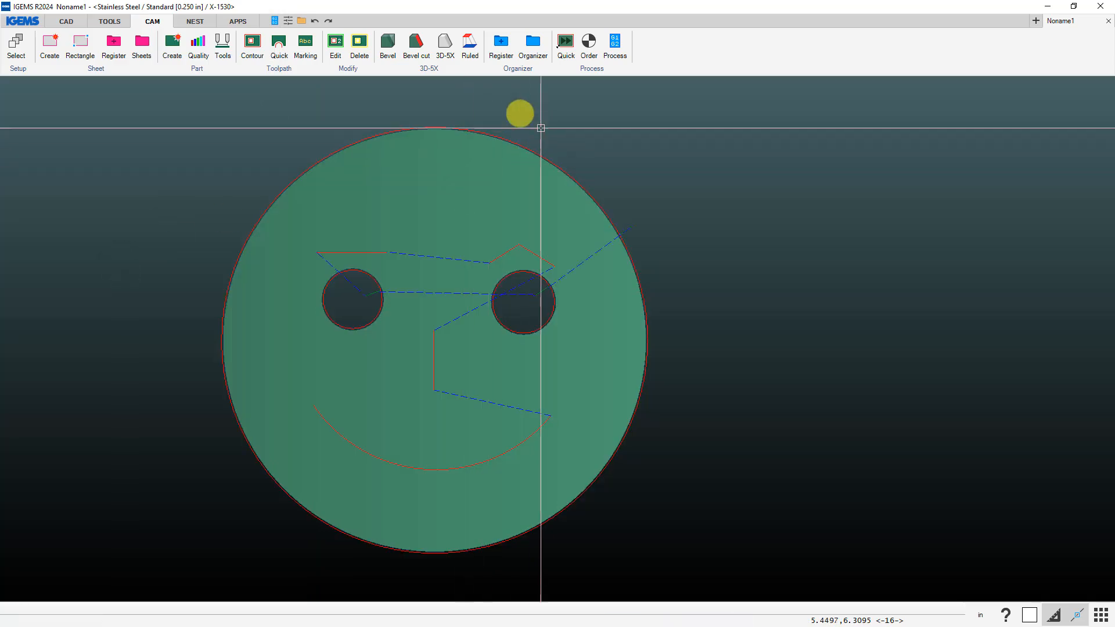
Examine the part's cutting sequence and leads by stepping through toolpaths #1 to #7 in order
click(337, 41)
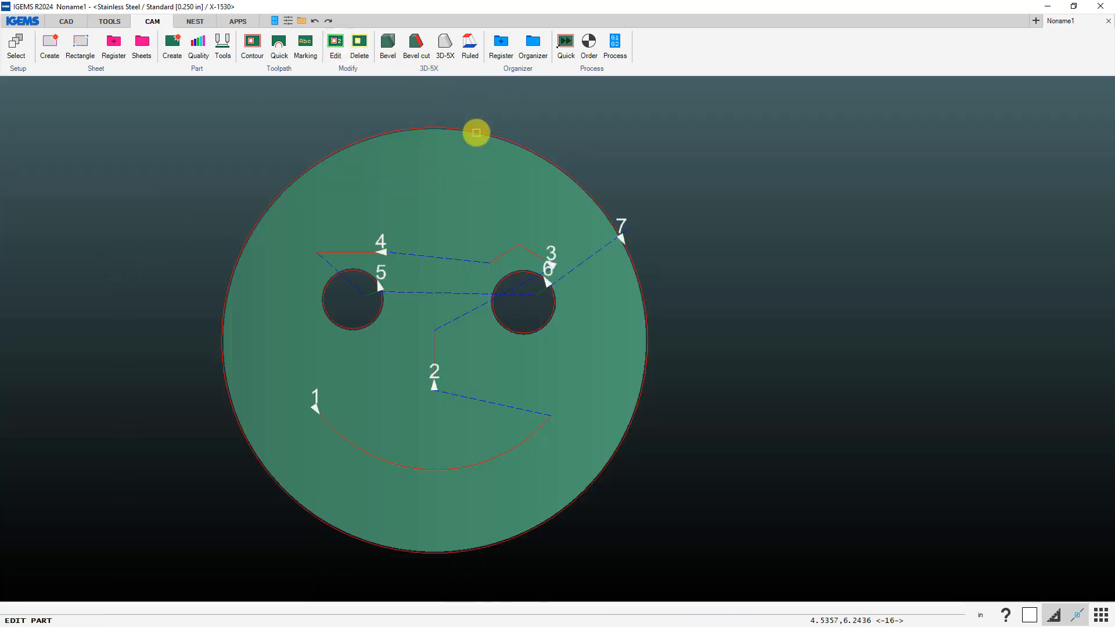
click(476, 132)
drag(630, 148, 925, 169)
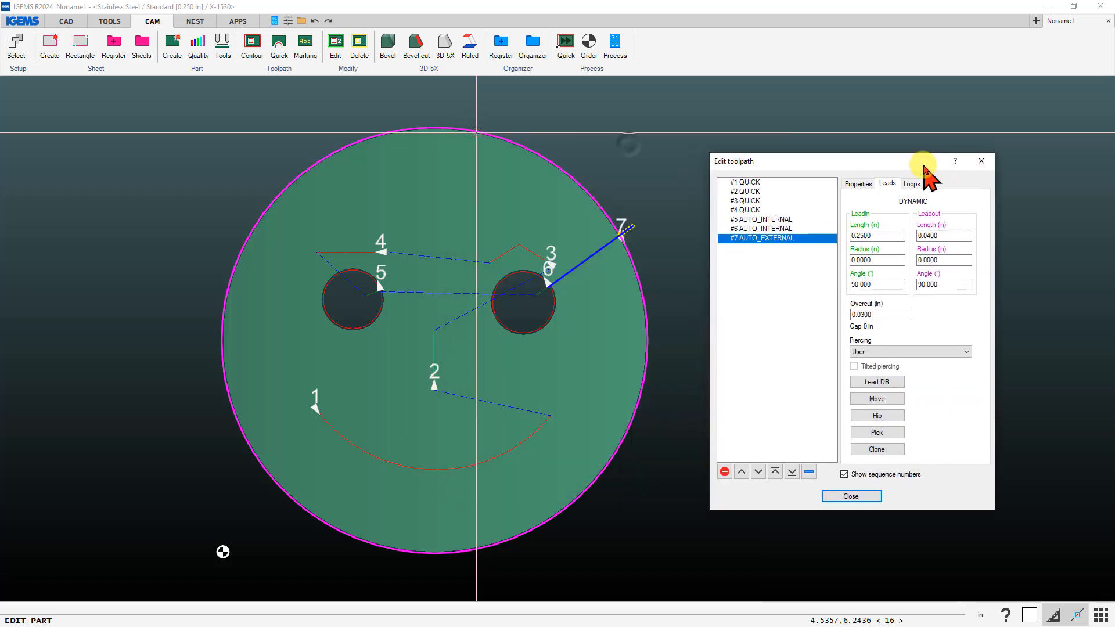
click(749, 183)
click(749, 192)
click(750, 201)
click(751, 210)
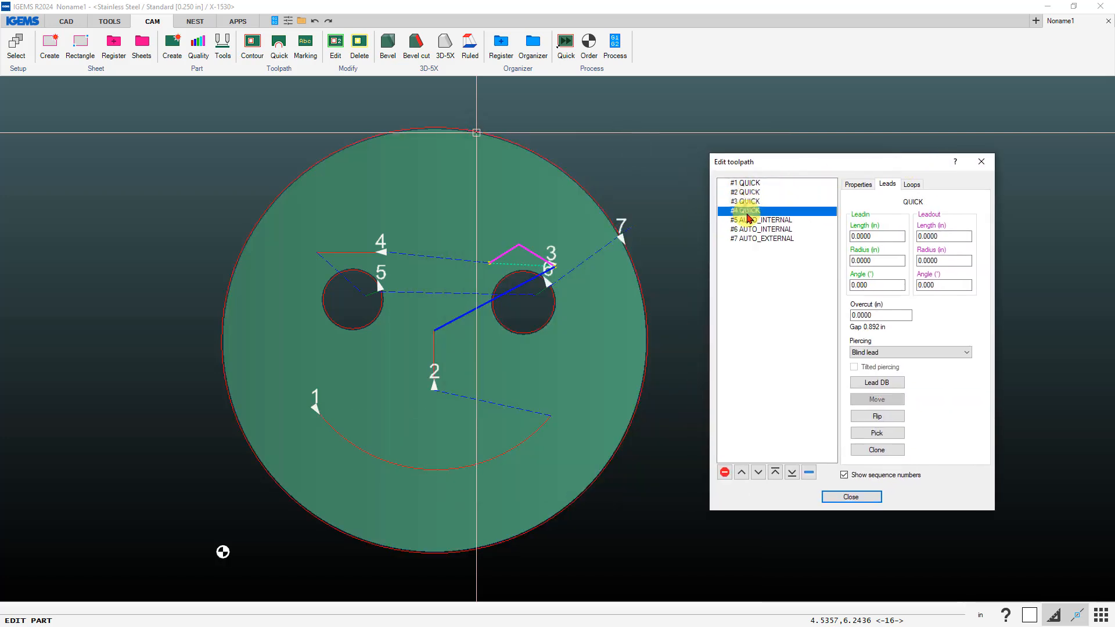
click(752, 220)
click(753, 229)
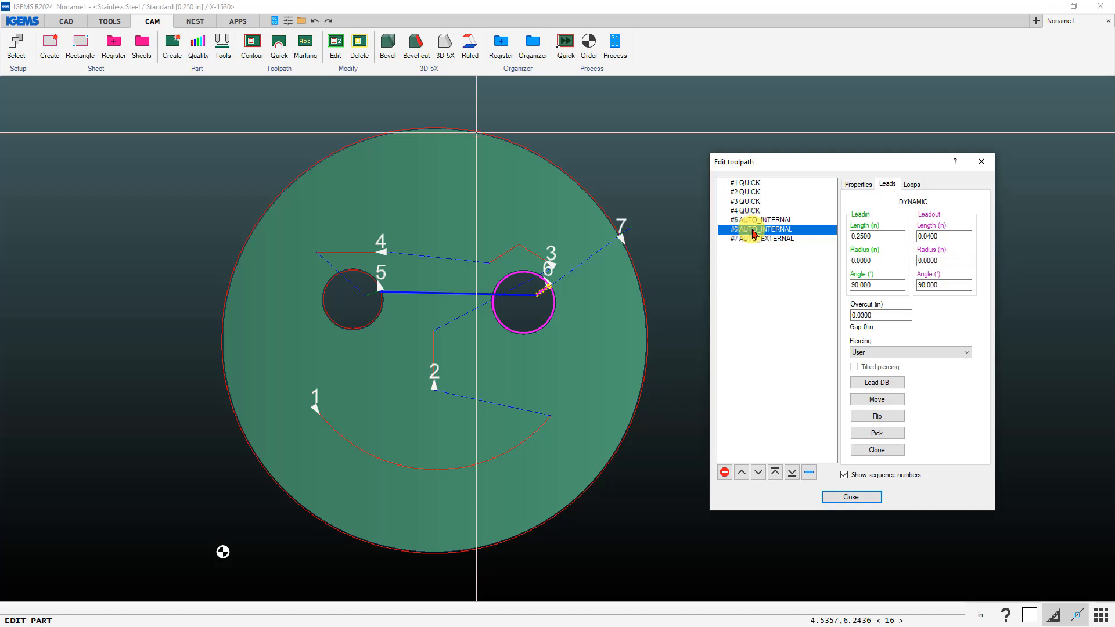
click(755, 240)
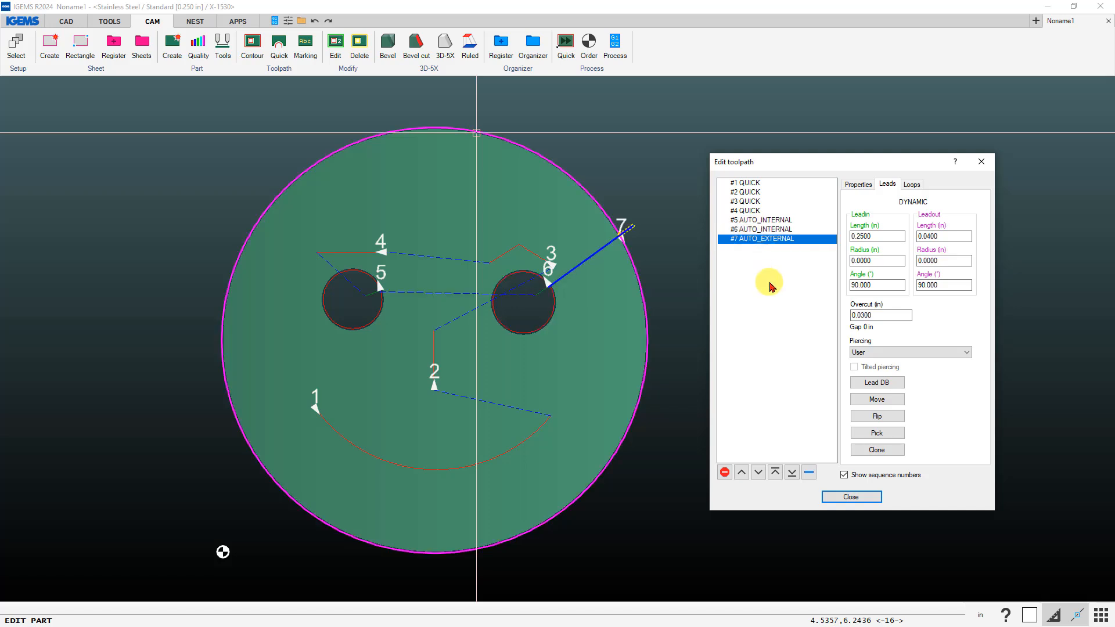
click(852, 497)
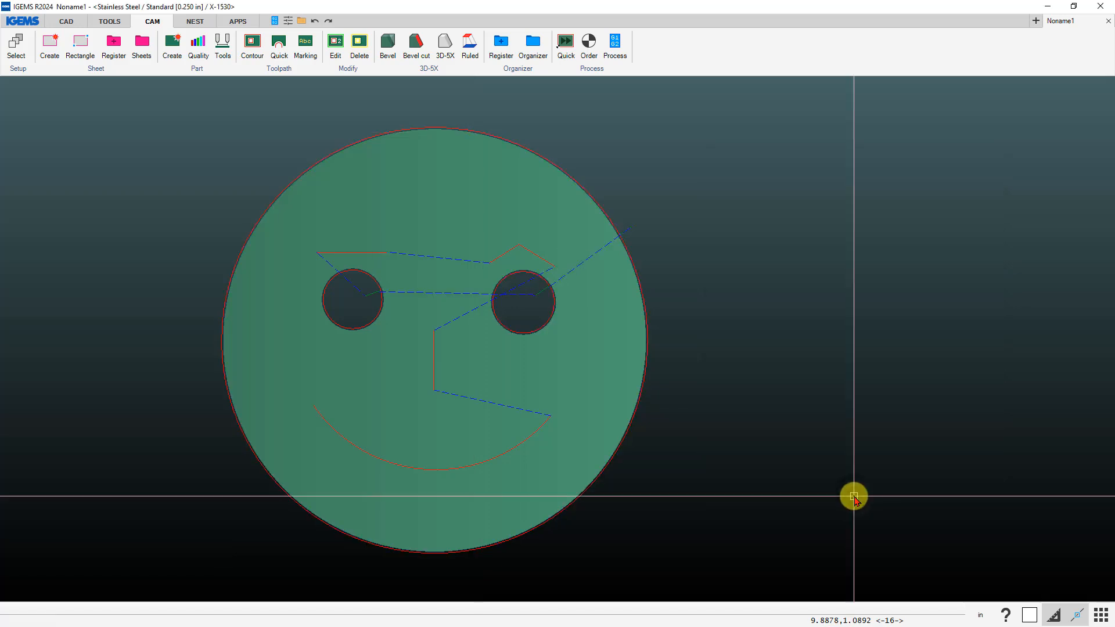